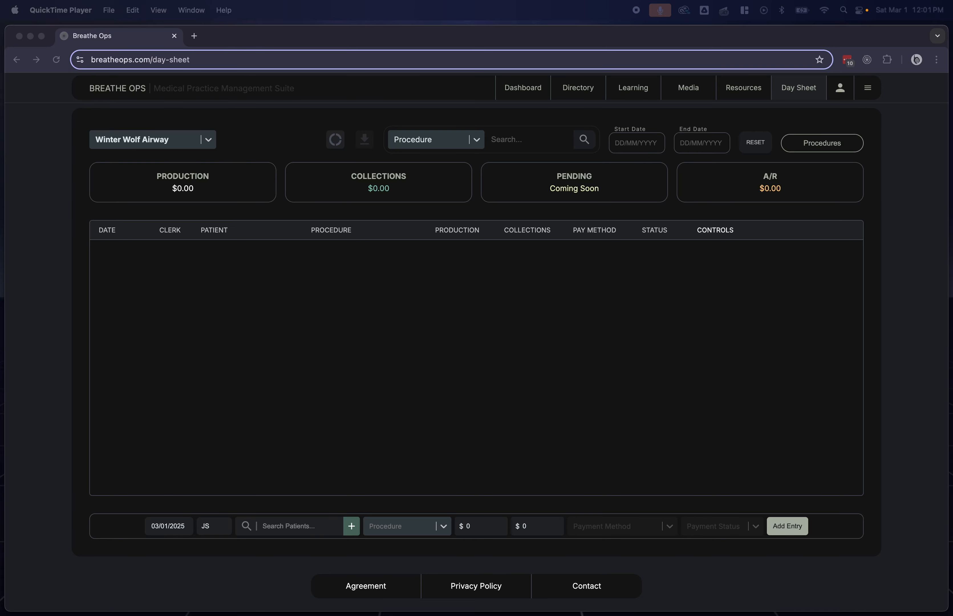
left_click(303, 296)
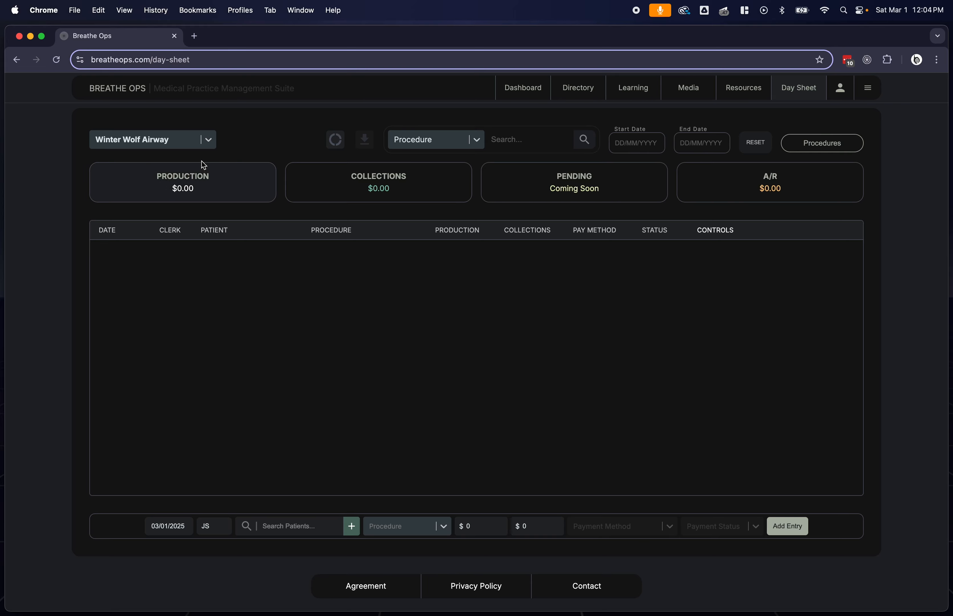
left_click(184, 149)
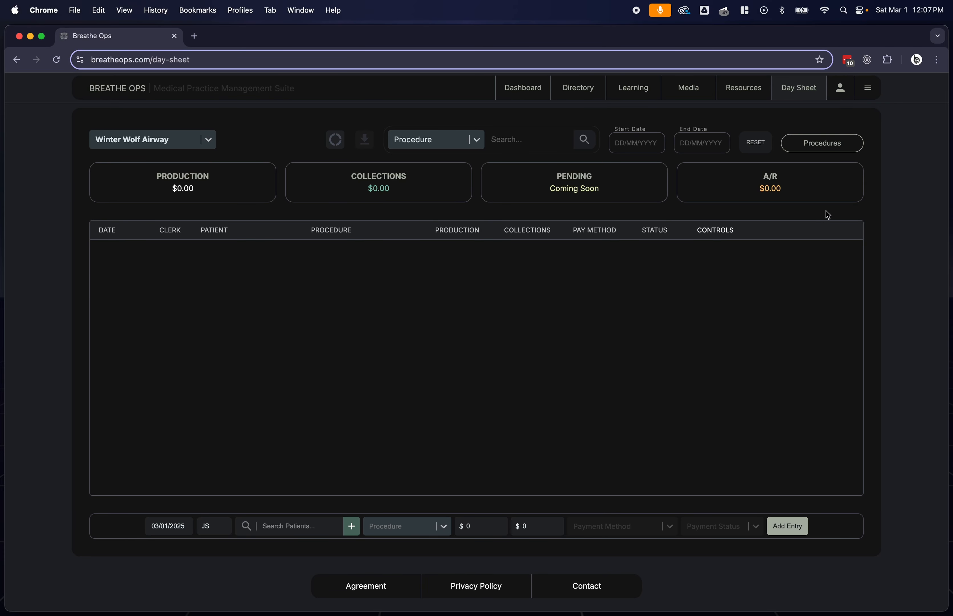
- Open the practice's procedures list and start a new procedure named "Consultation"
left_click(852, 144)
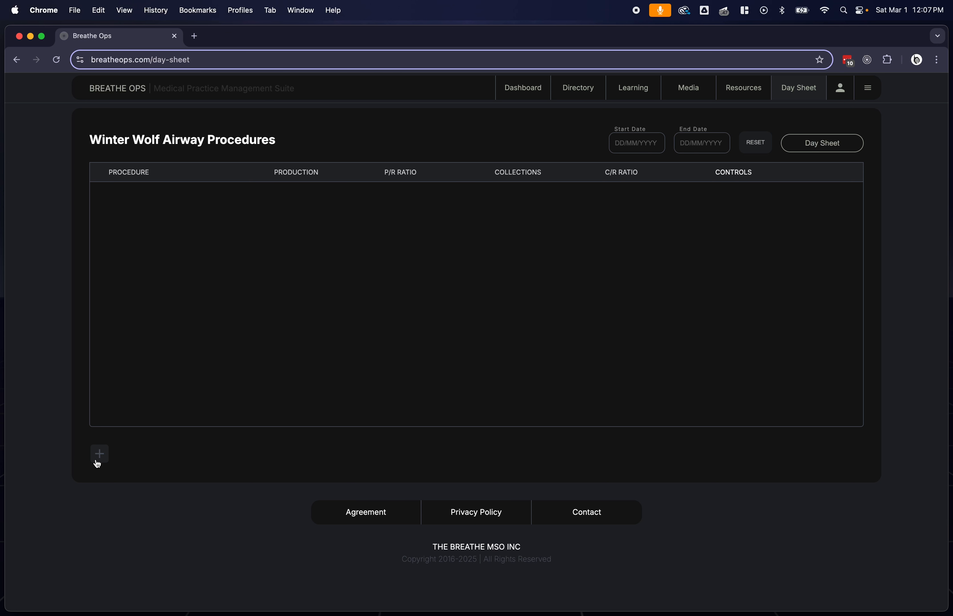
left_click(107, 461)
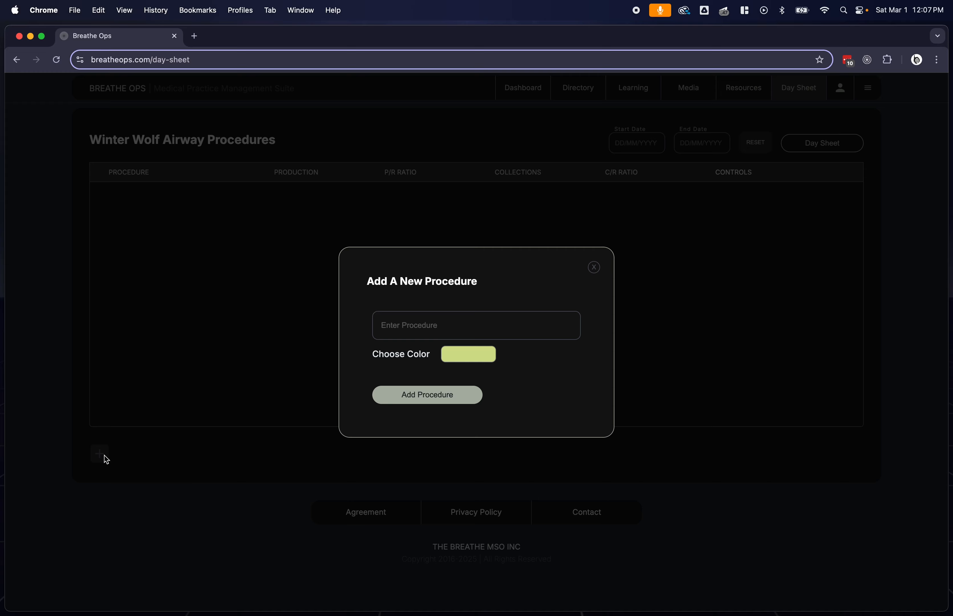
left_click(403, 323)
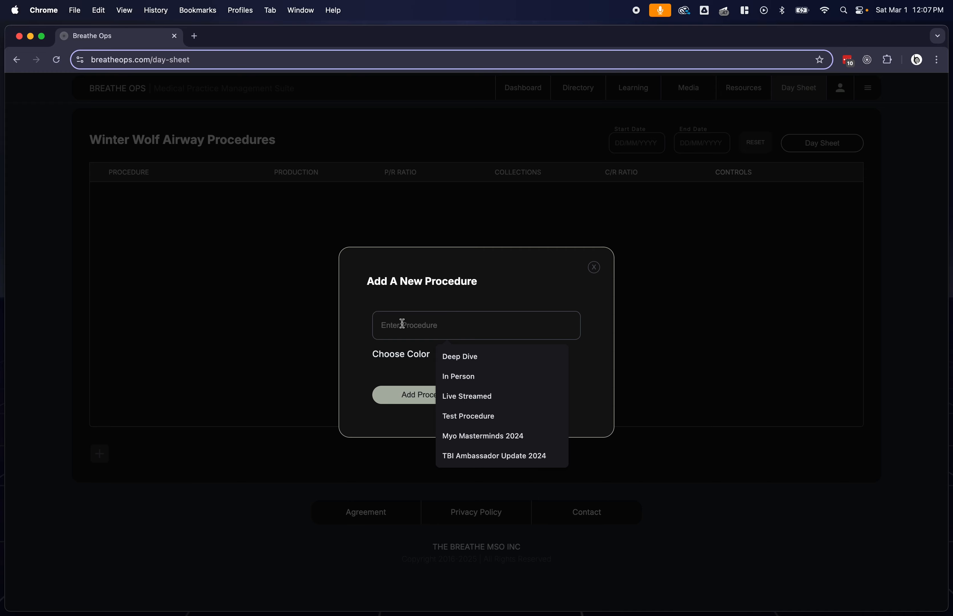
type("Consulta")
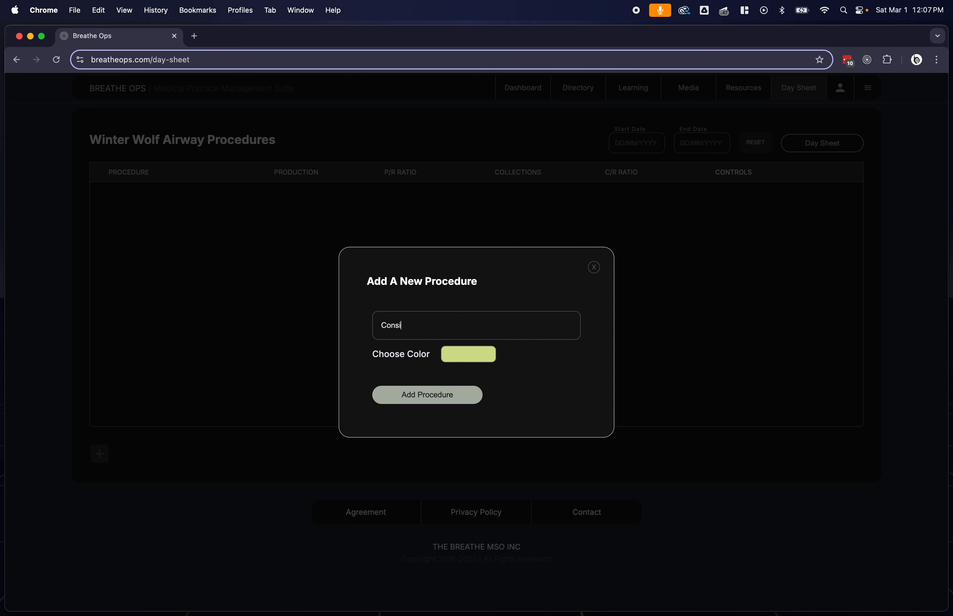
type("tion")
- Give the new Consultation procedure a medium blue color
left_click(474, 364)
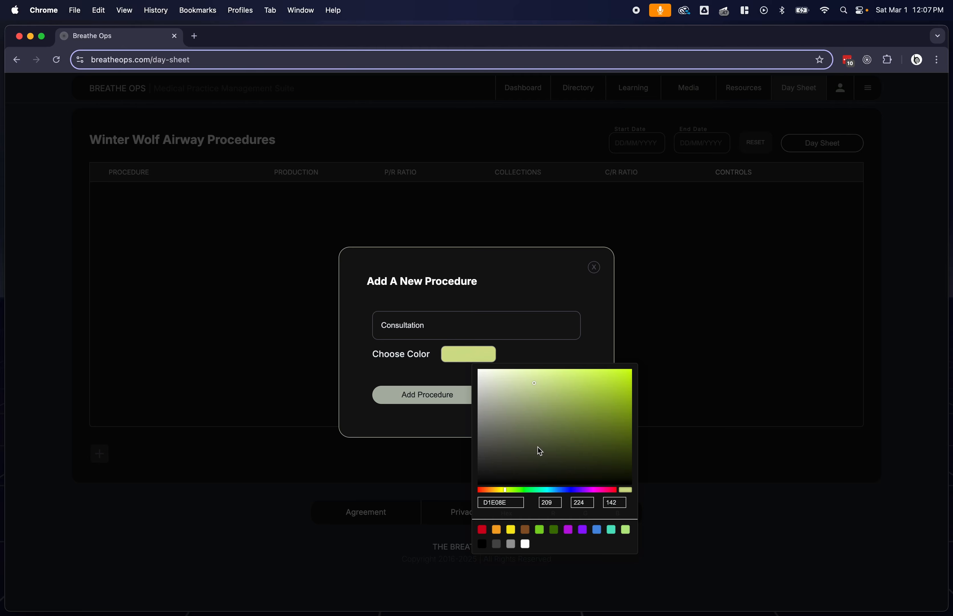
left_click(564, 490)
mouse_move(545, 419)
left_mouse_down()
mouse_move(531, 387)
mouse_move(542, 388)
left_mouse_up()
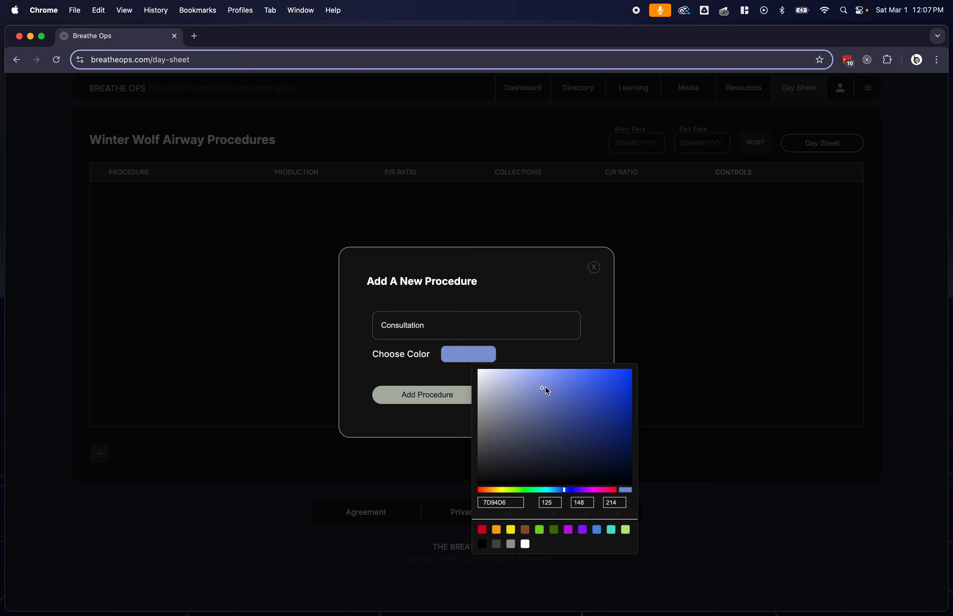
left_click(459, 356)
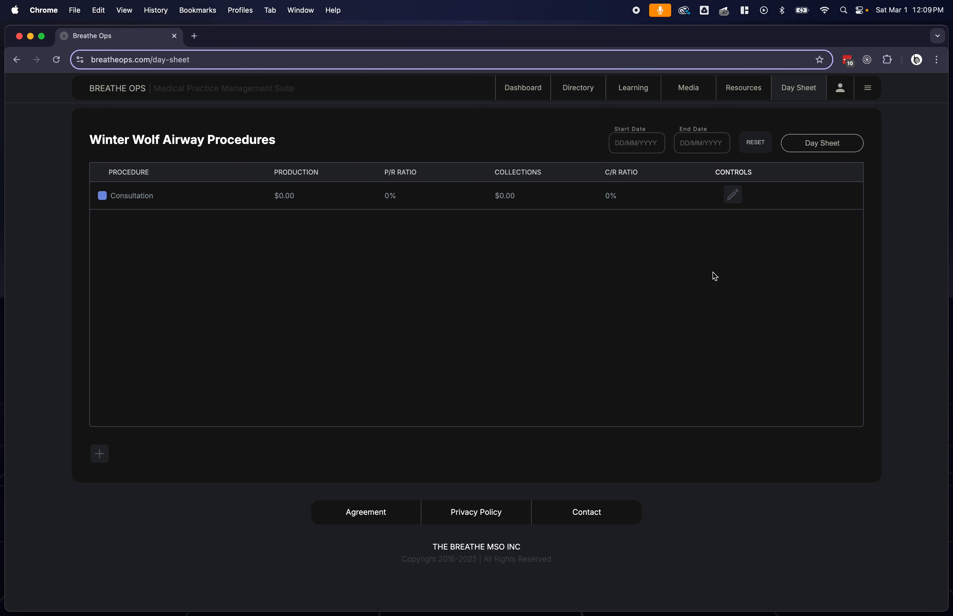
- Open the Consultation procedure for editing, look at its name and color picker, and save the row
left_click(733, 195)
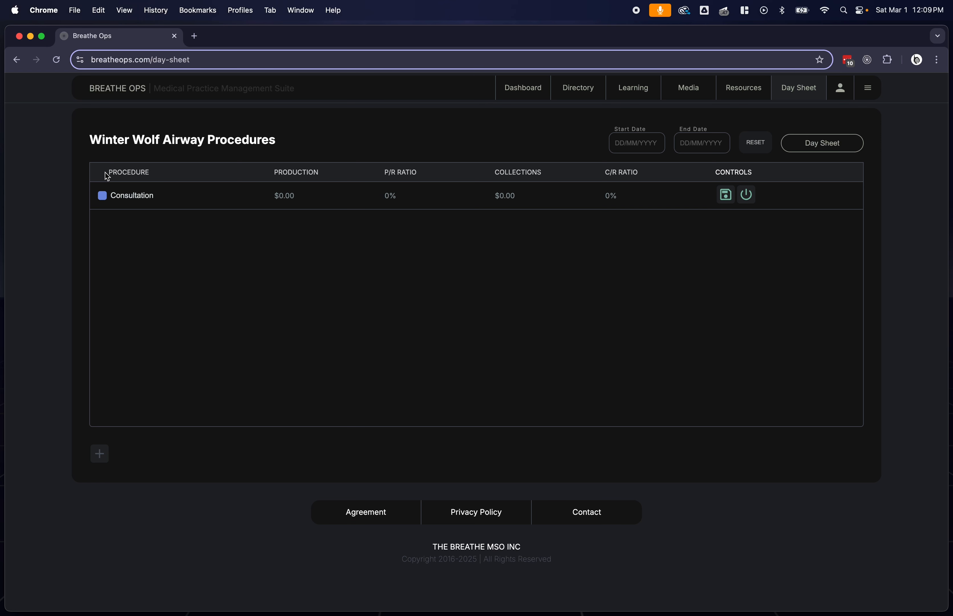
left_click_drag(110, 191, 182, 200)
left_click(102, 196)
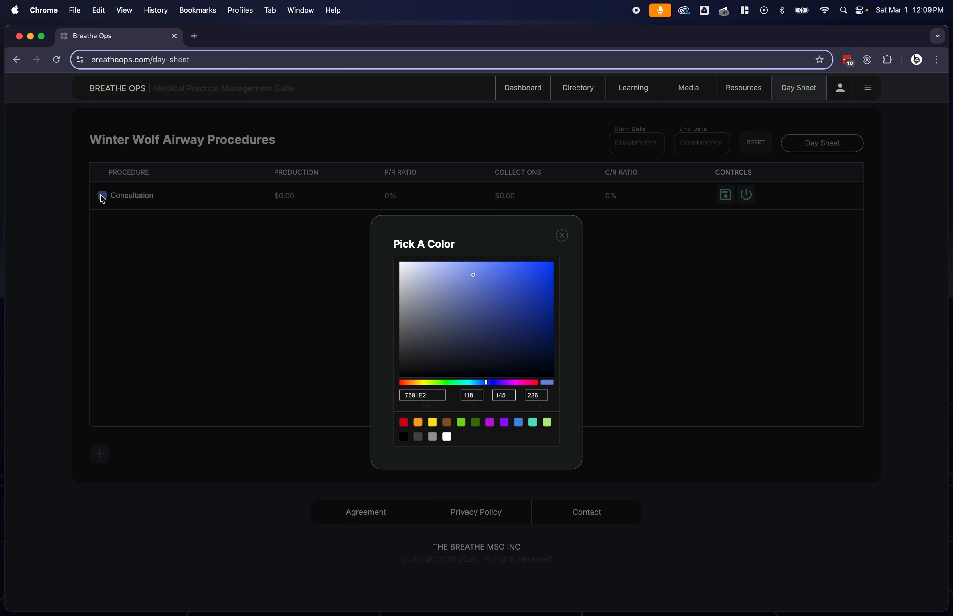
left_click(562, 236)
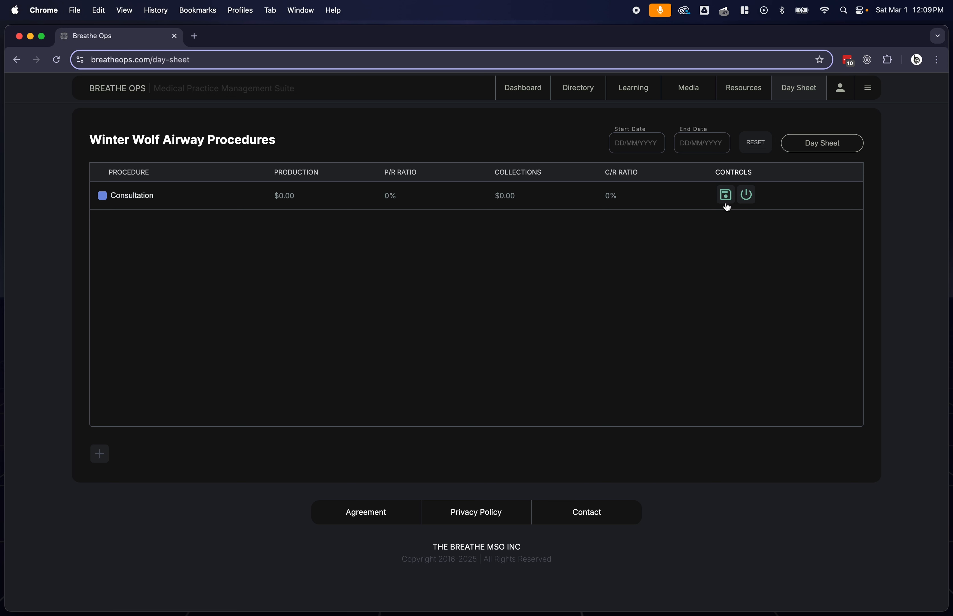
left_click(725, 196)
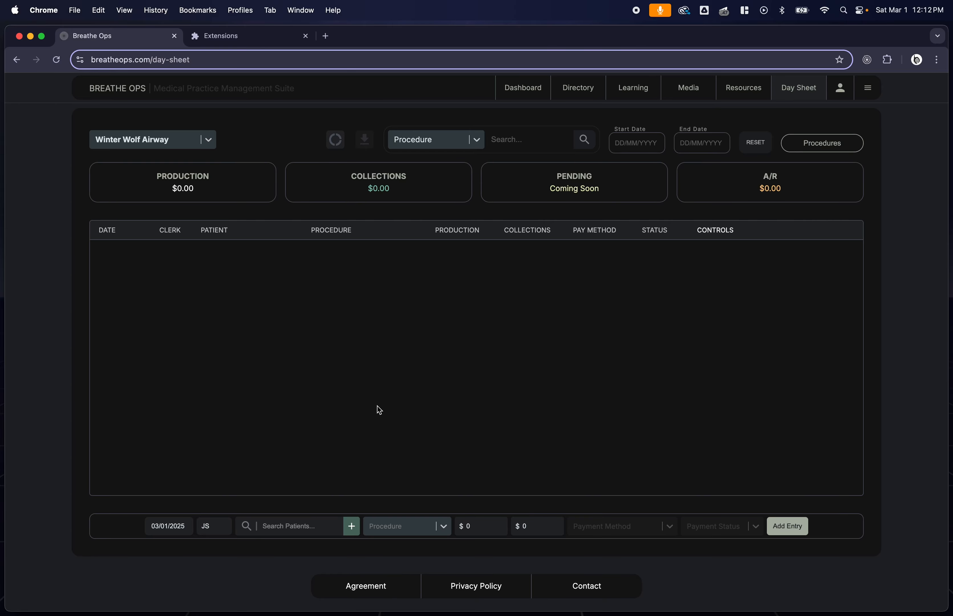
- Create a new patient for the day sheet entry with the patient's first name, last name and email
left_click(351, 526)
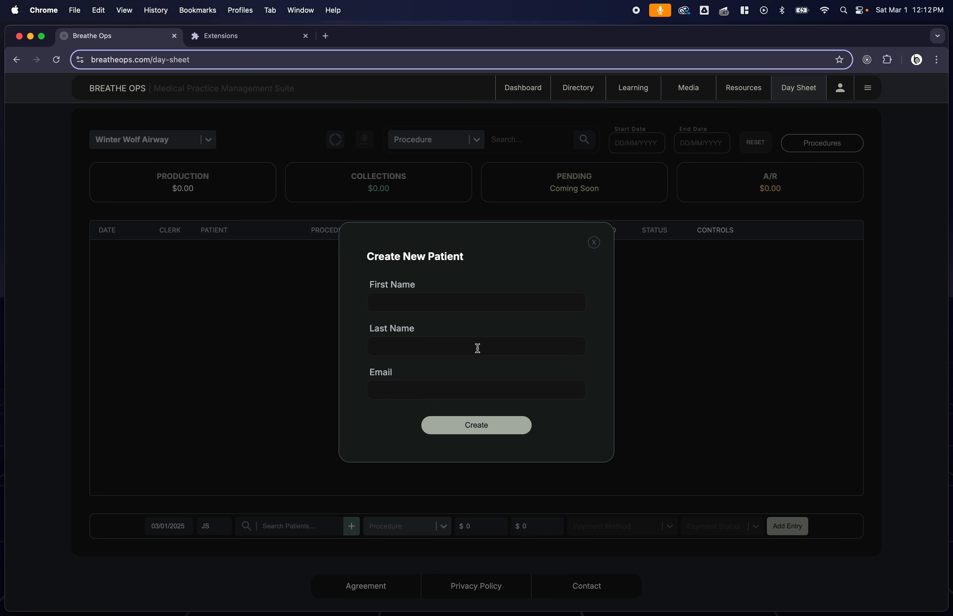
left_click(445, 302)
left_click(436, 425)
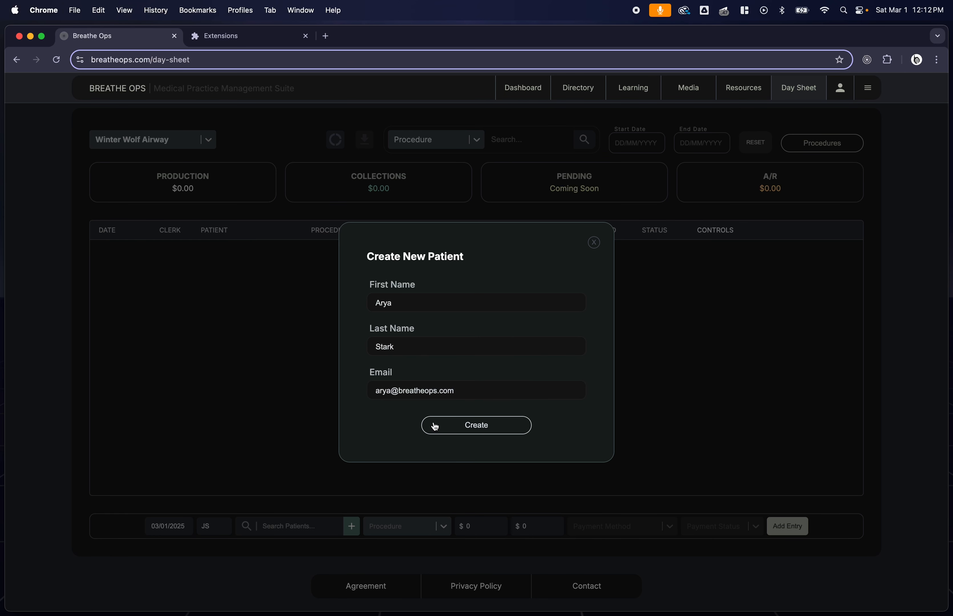
left_click(436, 425)
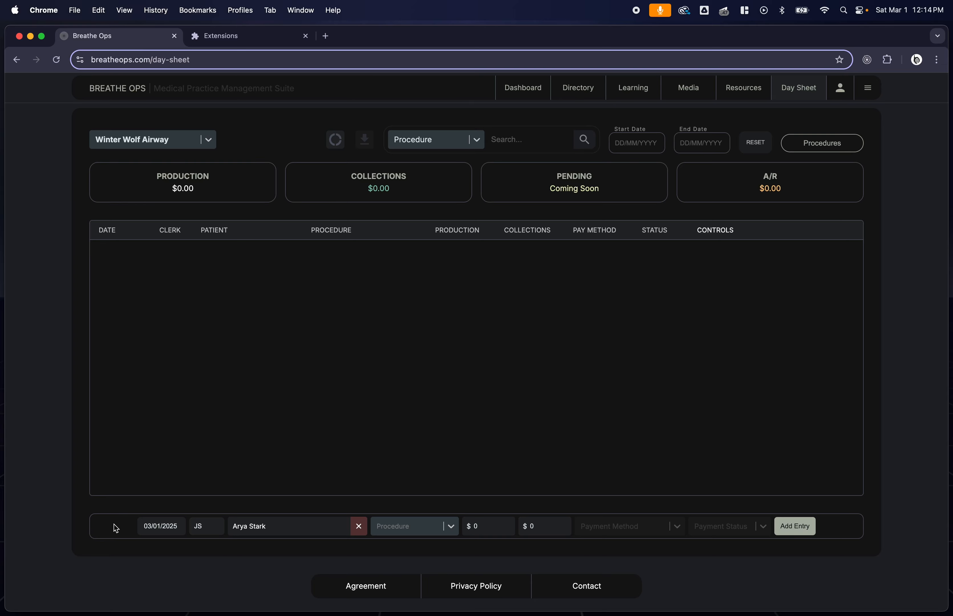
- Set the date of the new day sheet entry to 02/28/2025
left_click(160, 530)
left_click(203, 527)
left_click(164, 530)
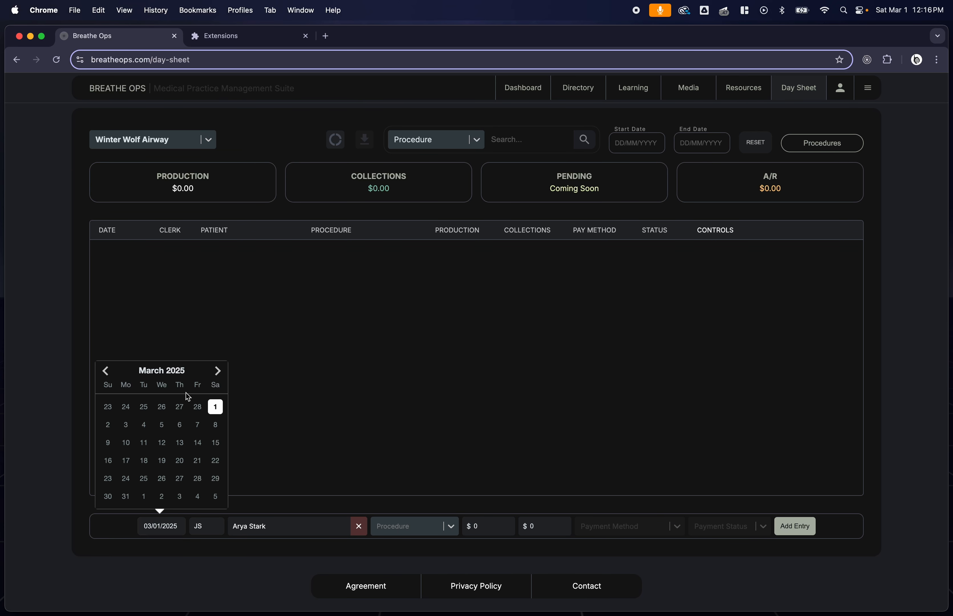
left_click(197, 408)
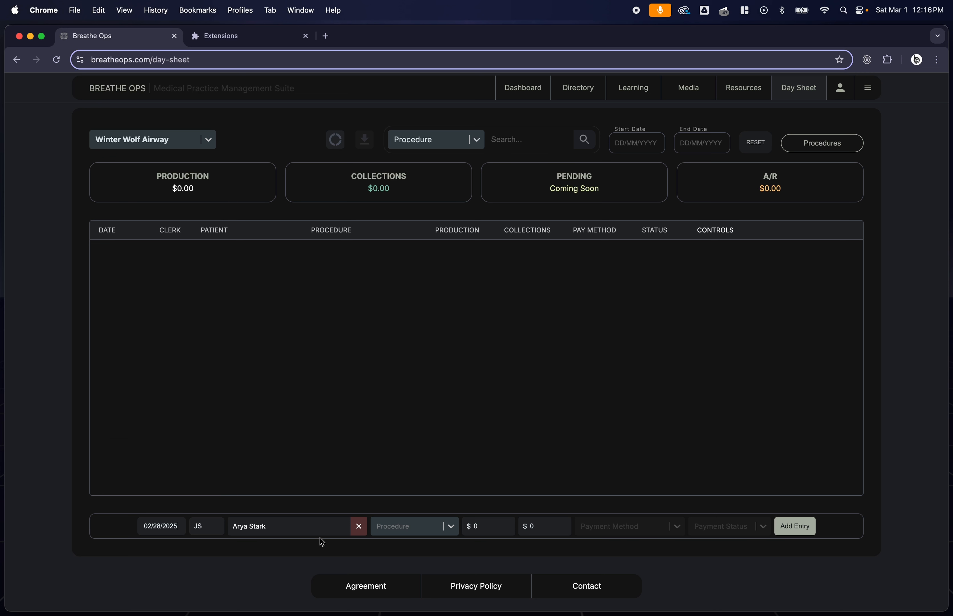
- Choose Consultation as the entry's procedure and enter $100 for both production and collections
left_click(395, 528)
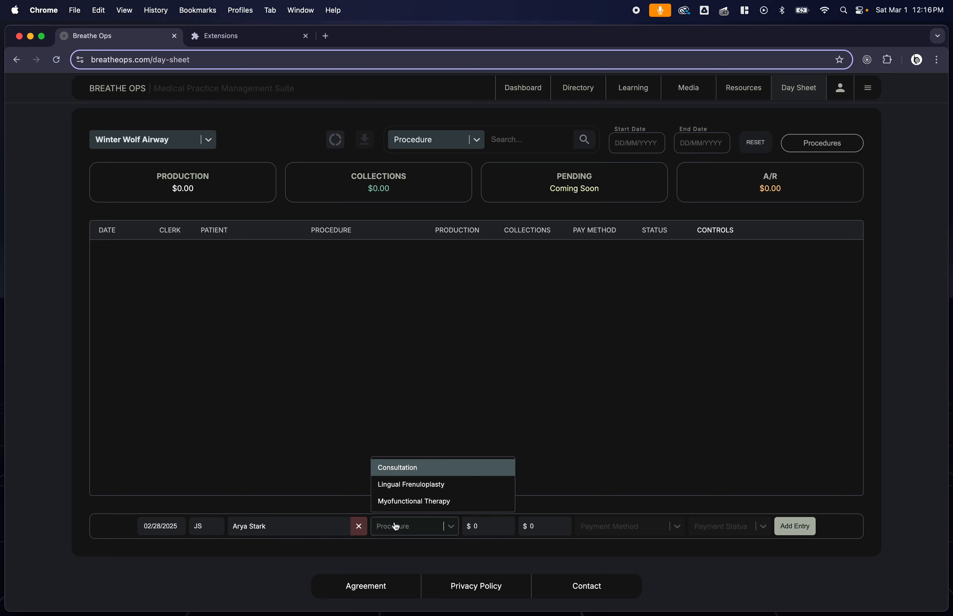
left_click(399, 474)
left_click(482, 525)
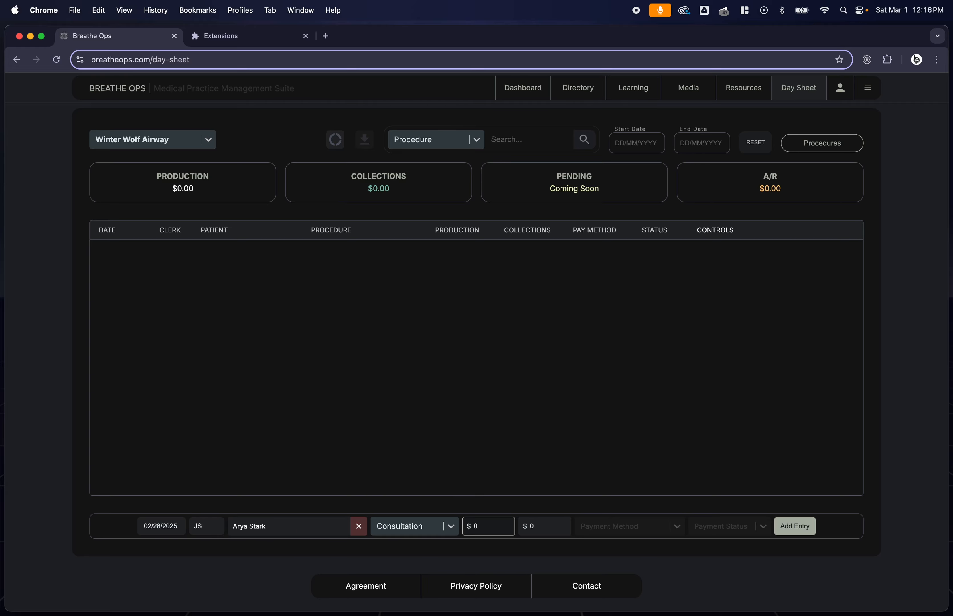
type("100")
left_click(537, 525)
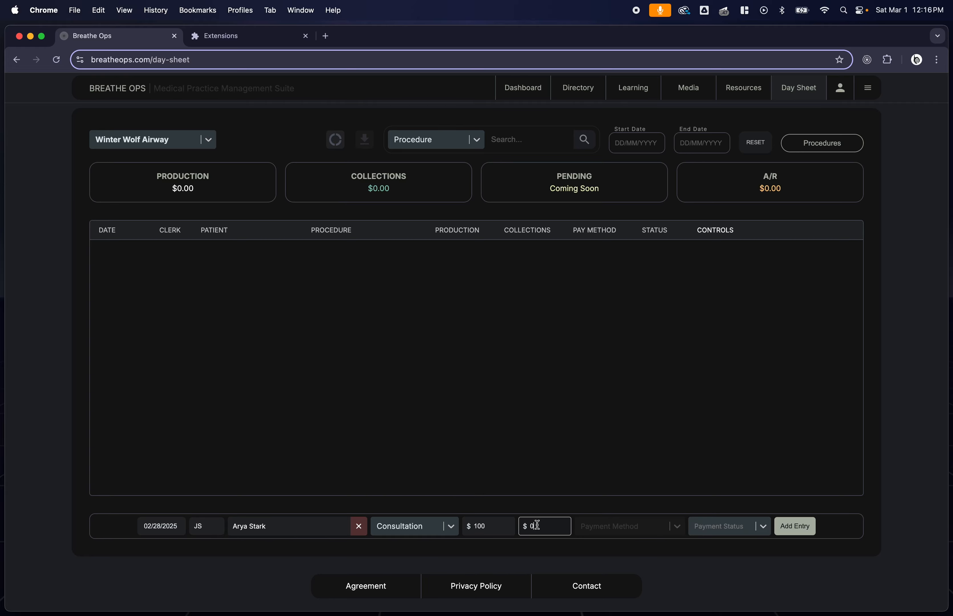
type("100")
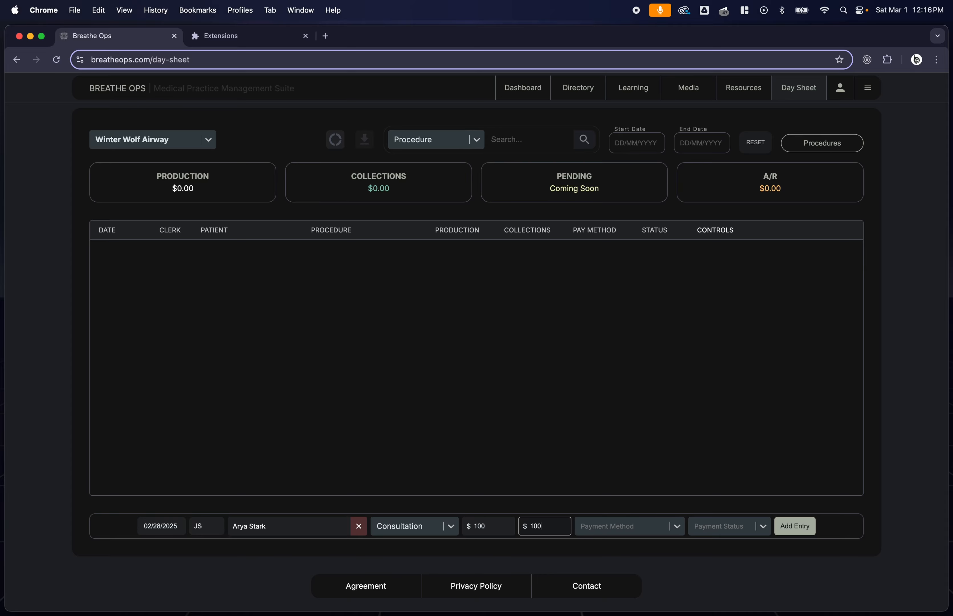
- Set the payment method to Credit Card and the payment status to Paid, and add the entry to the day sheet
left_click(600, 525)
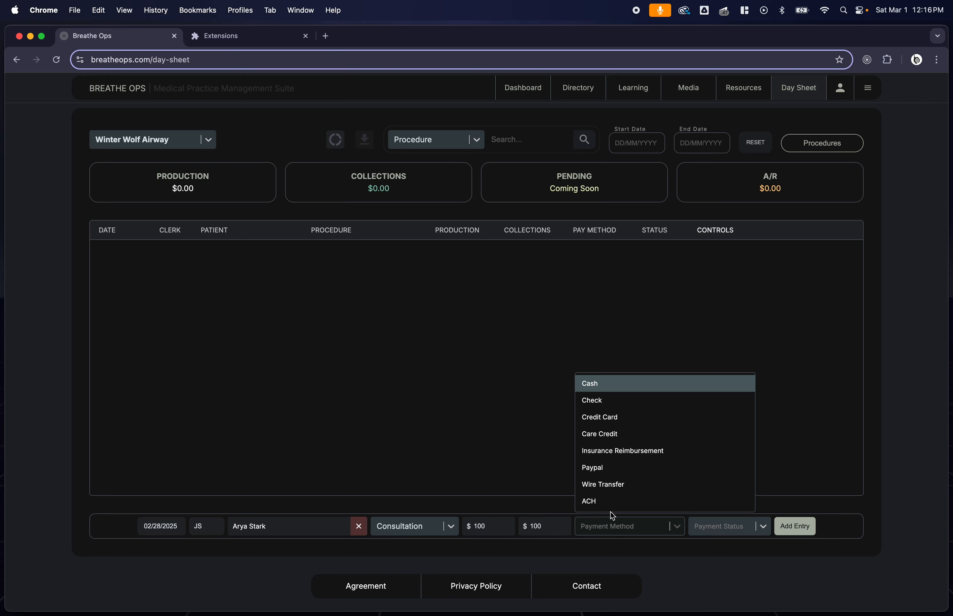
left_click(616, 417)
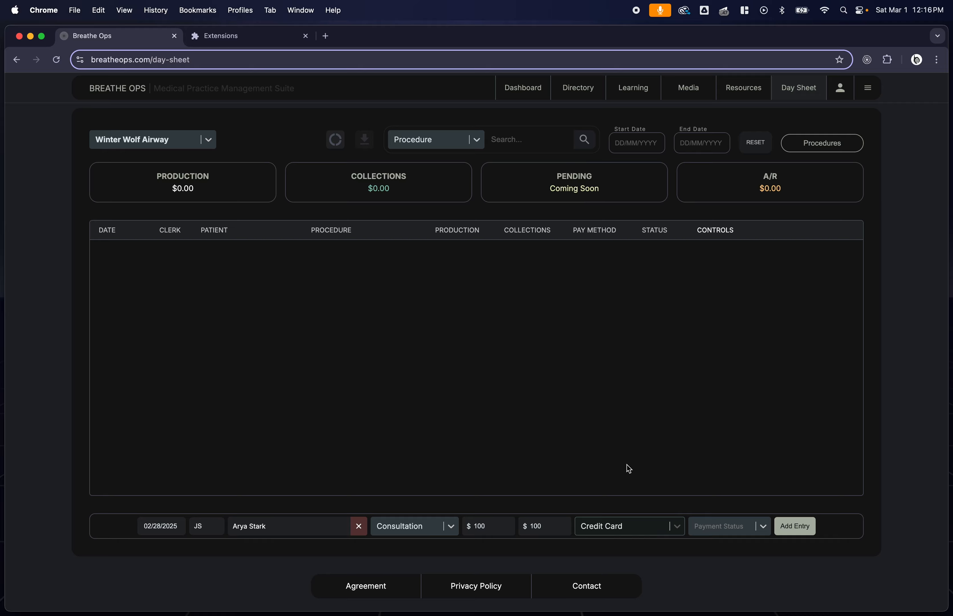
left_click(711, 525)
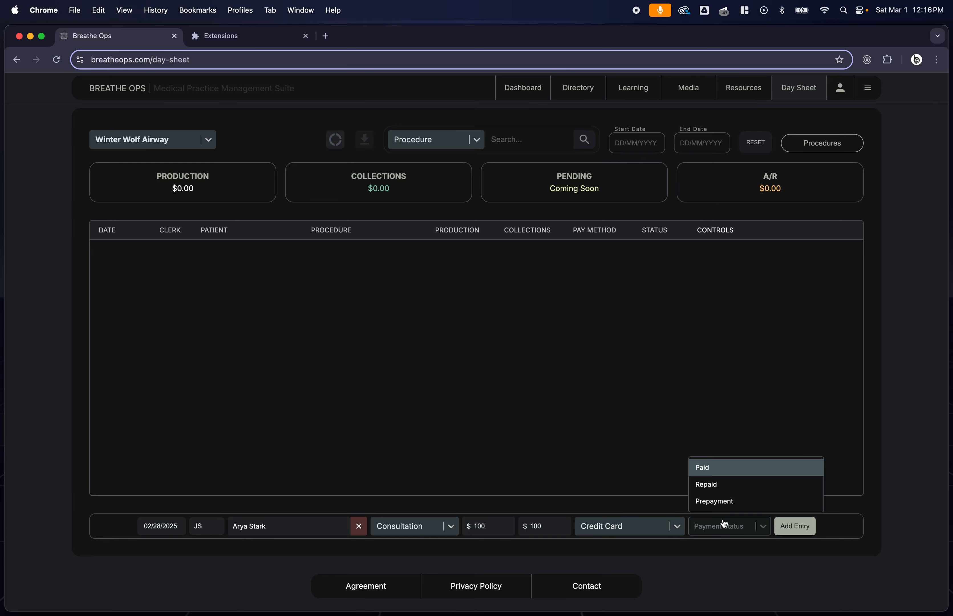
left_click(705, 470)
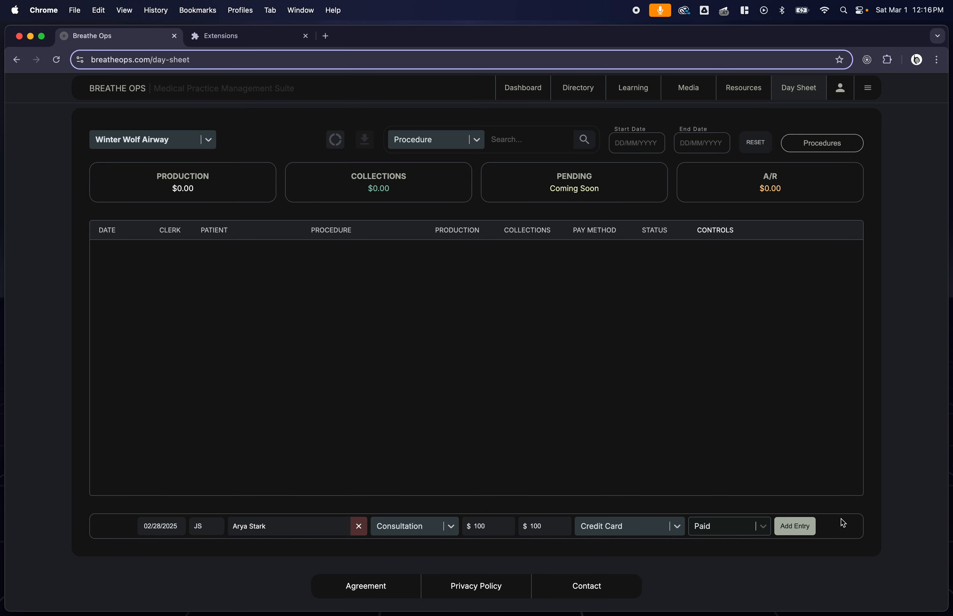
left_click(803, 528)
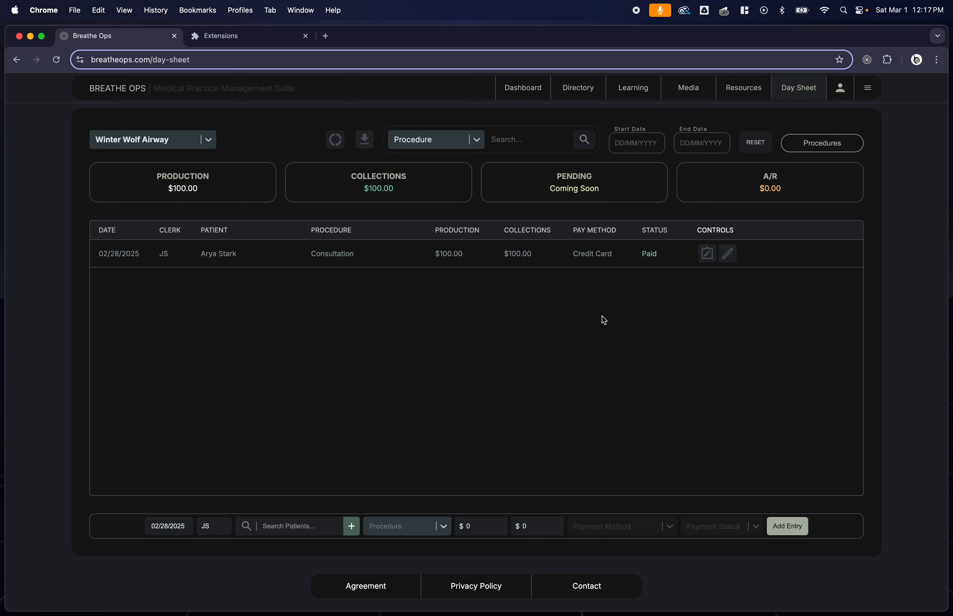
- Open the Consultation entry for editing to view its editable fields, and save it
left_click(728, 254)
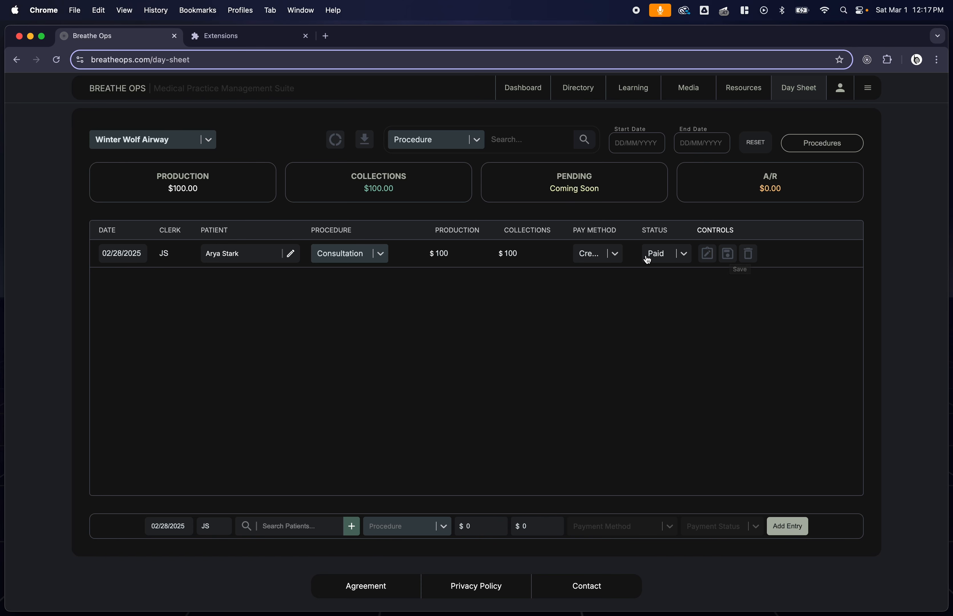
left_click(725, 257)
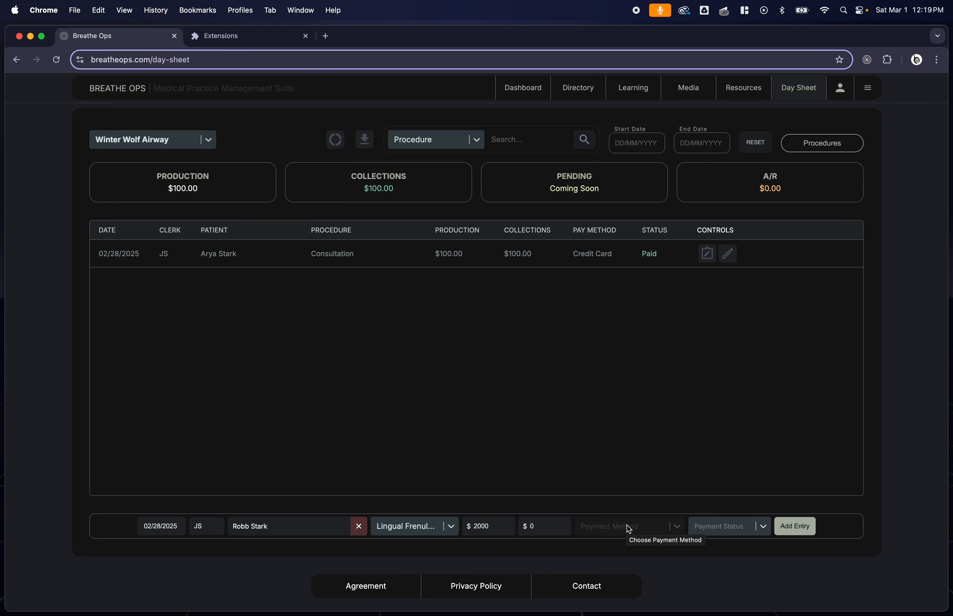
- Set the payment status of the $2000 Lingual Frenuloplasty entry to Owed and add it to the day sheet
left_click(717, 527)
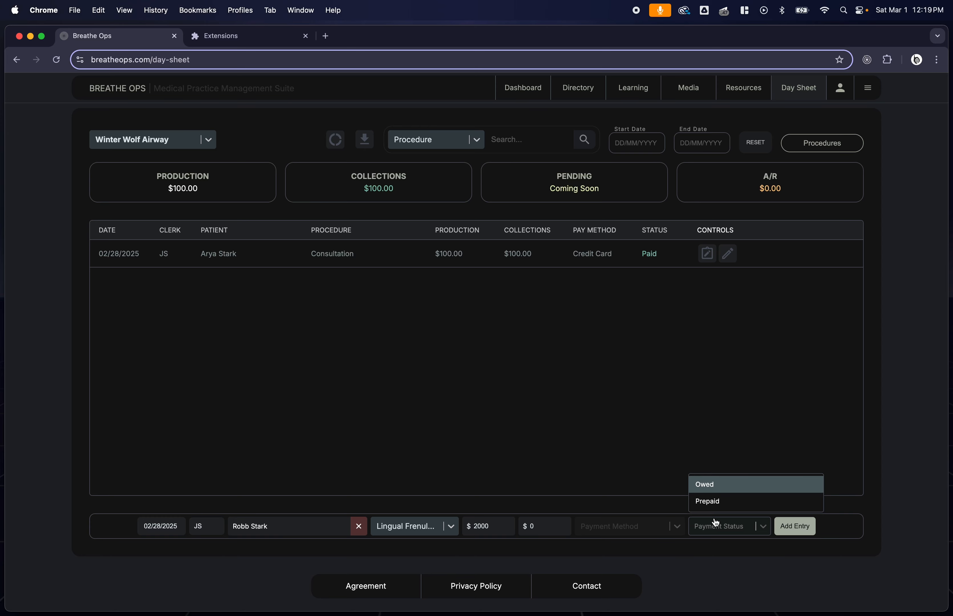
left_click(714, 488)
left_click(807, 534)
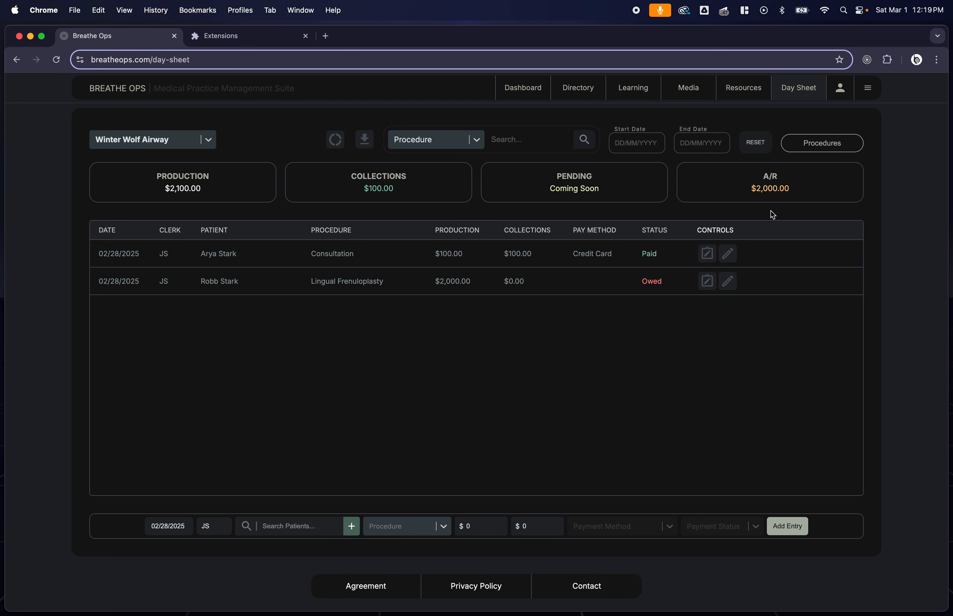
- Examine the A/R breakdown and the start date calendar, and return to the full day sheet overview
left_click(797, 185)
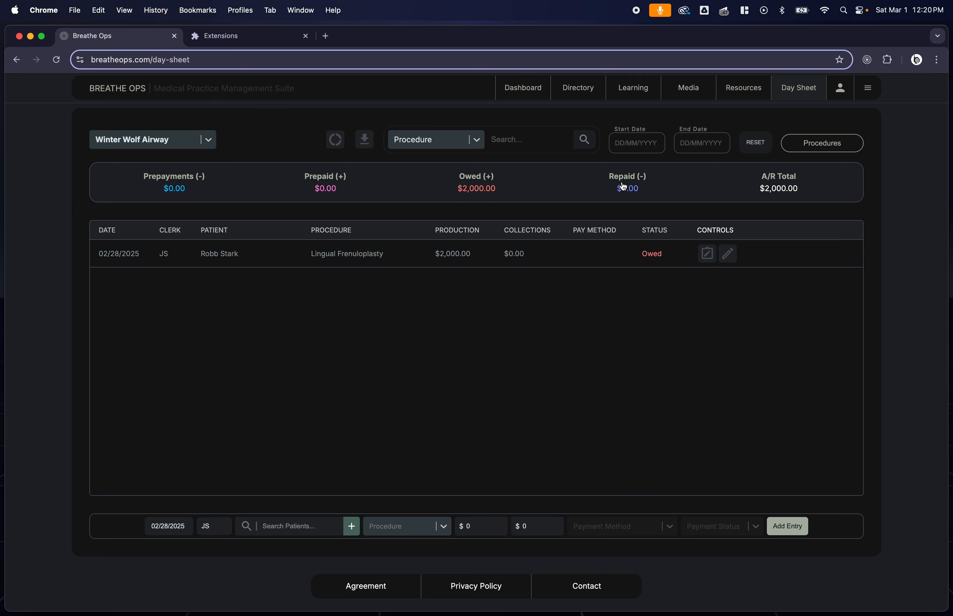
left_click(635, 147)
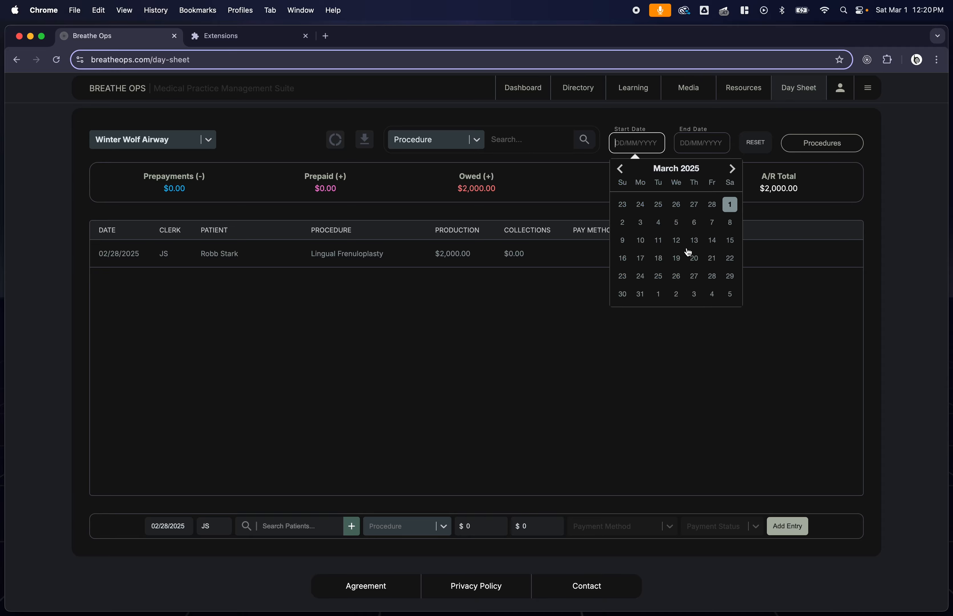
left_click(760, 391)
left_click(790, 193)
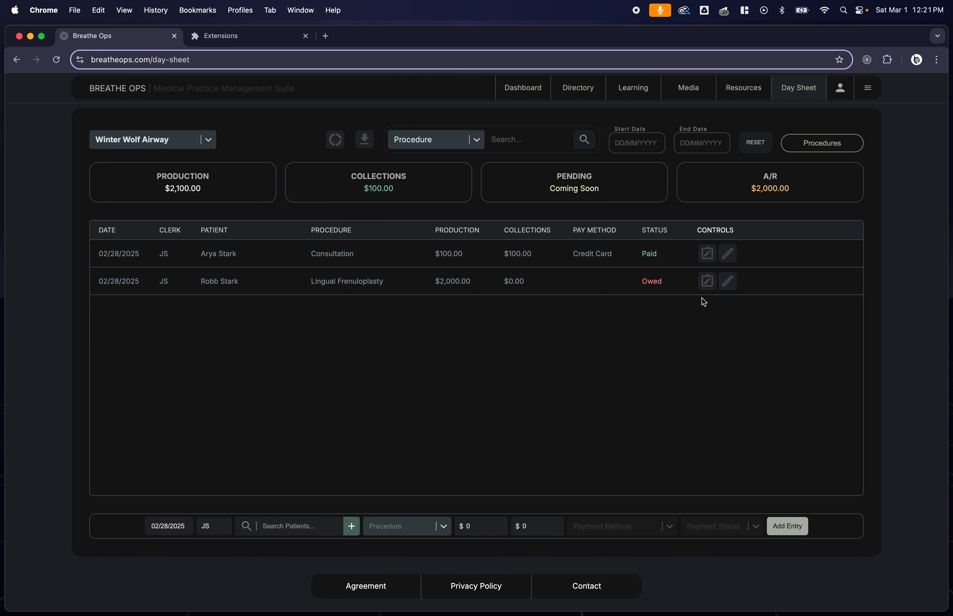
- Add the note "Patient will pay on Wednesday by credit card." to the owed Lingual Frenuloplasty entry and close its notes
left_click(706, 285)
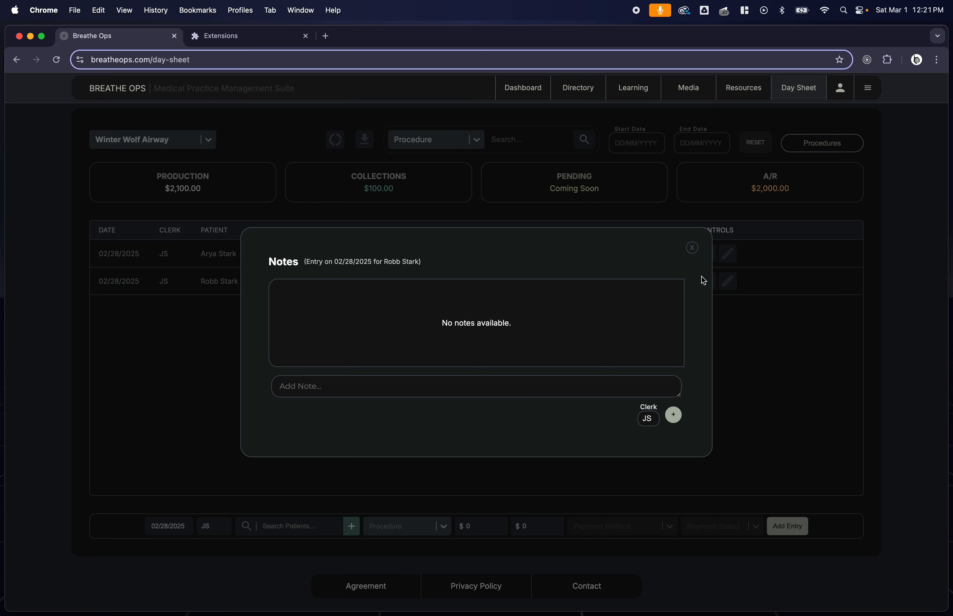
left_click(379, 384)
type("Patient will pay on Wednesday by credit card.")
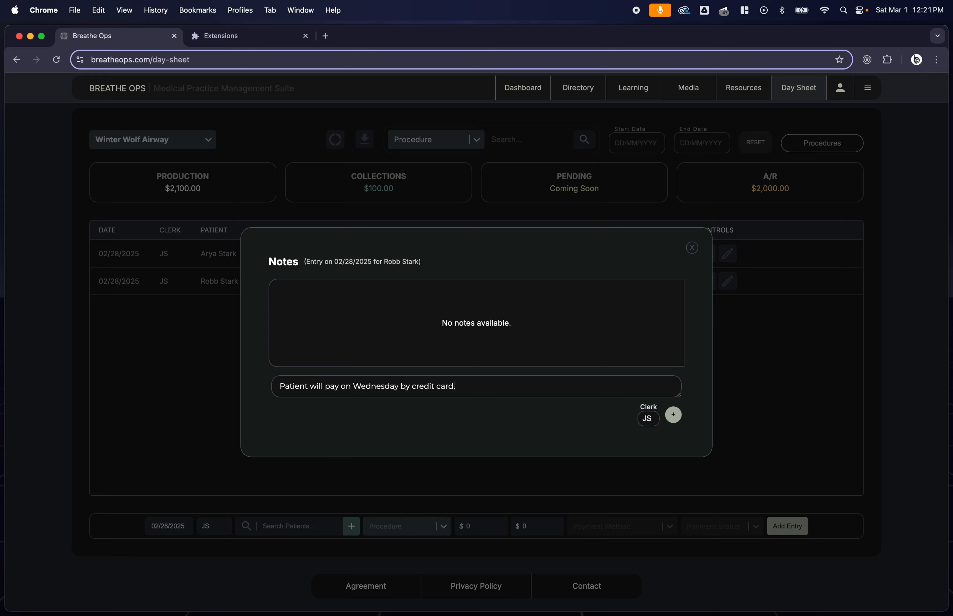
left_click(674, 415)
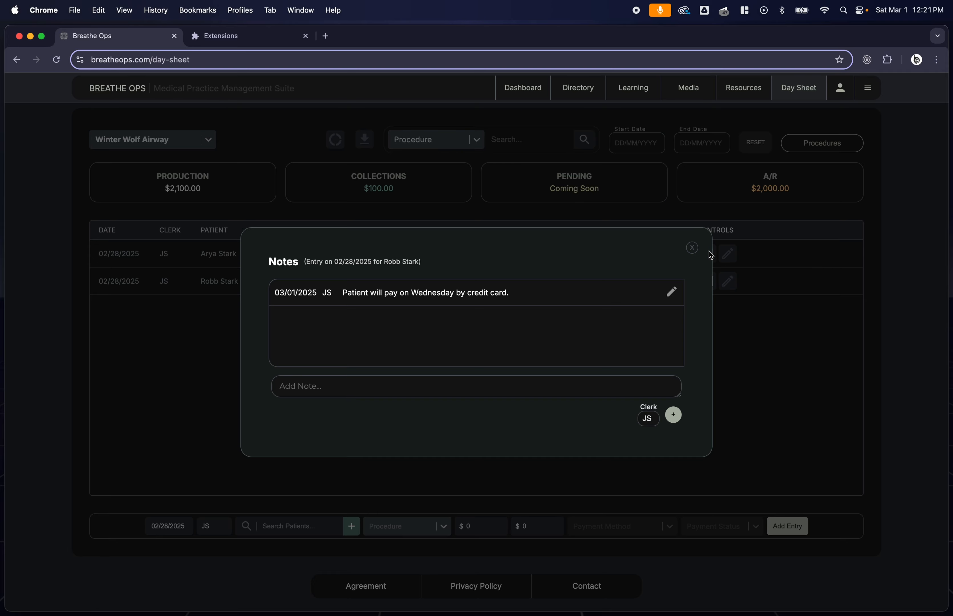
left_click(694, 249)
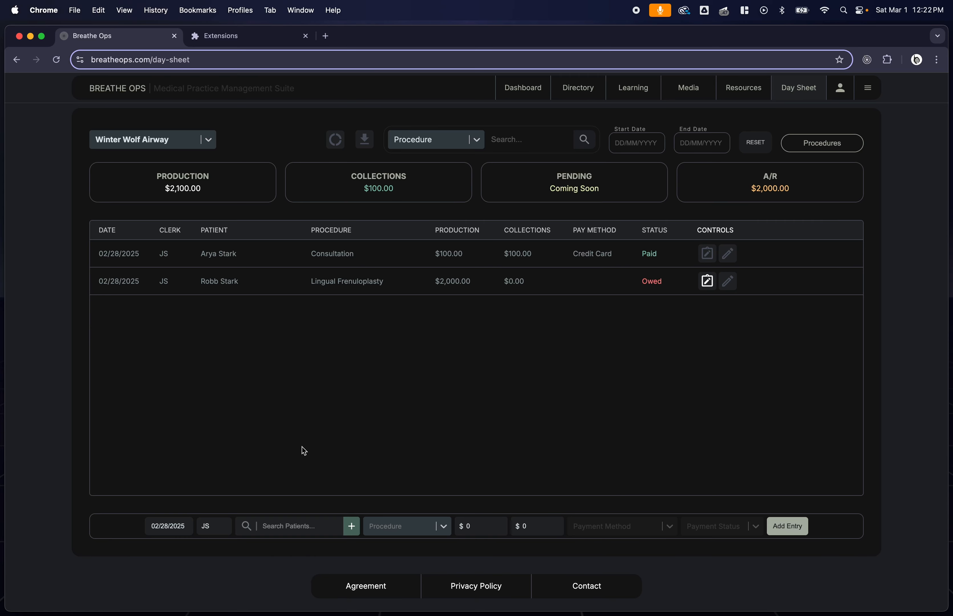
- Date the new entry 03/01/2025 and select the patient who has the owed Lingual Frenuloplasty balance
left_click(168, 529)
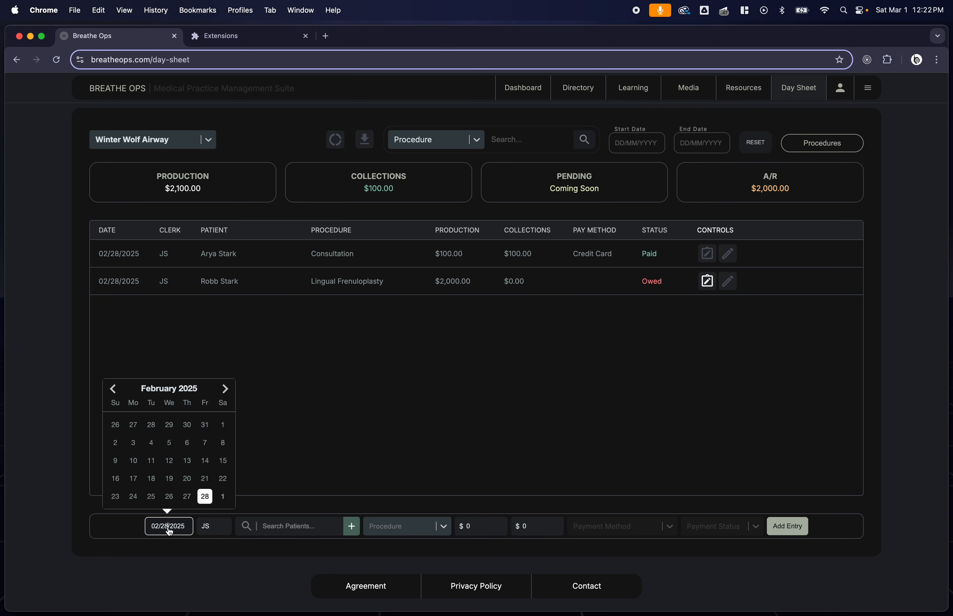
left_click(224, 390)
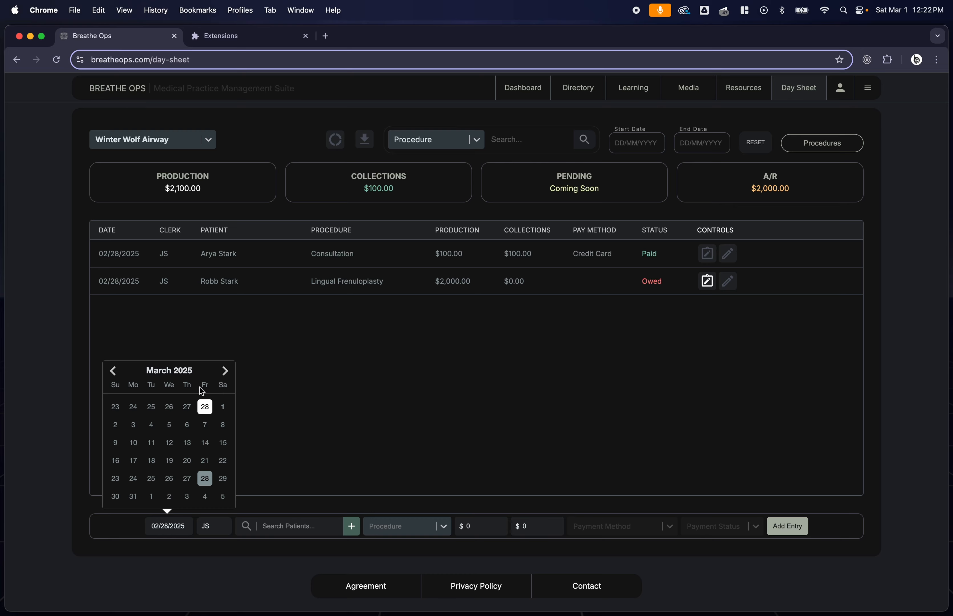
left_click(220, 408)
left_click(288, 526)
type("robb")
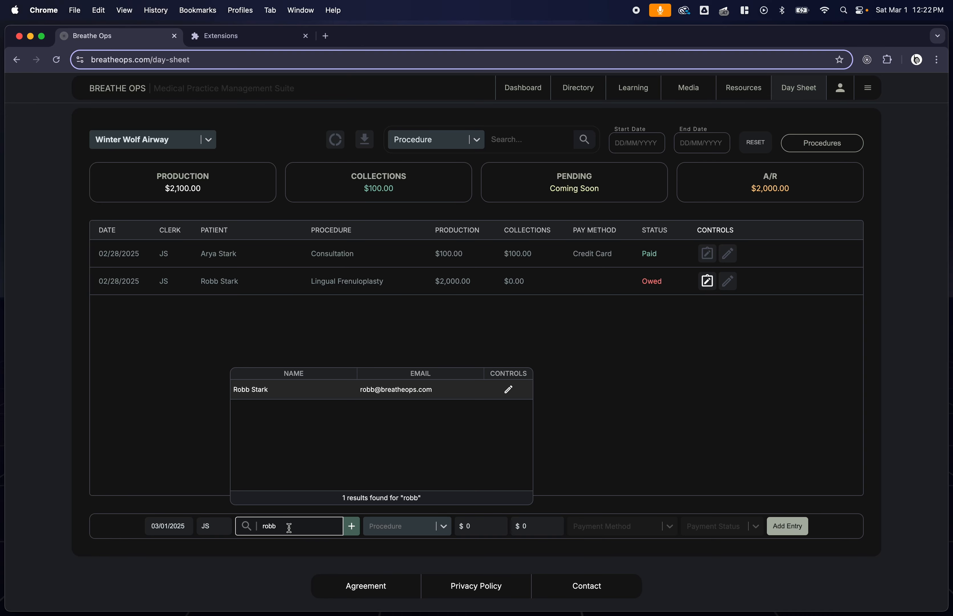
left_click(276, 390)
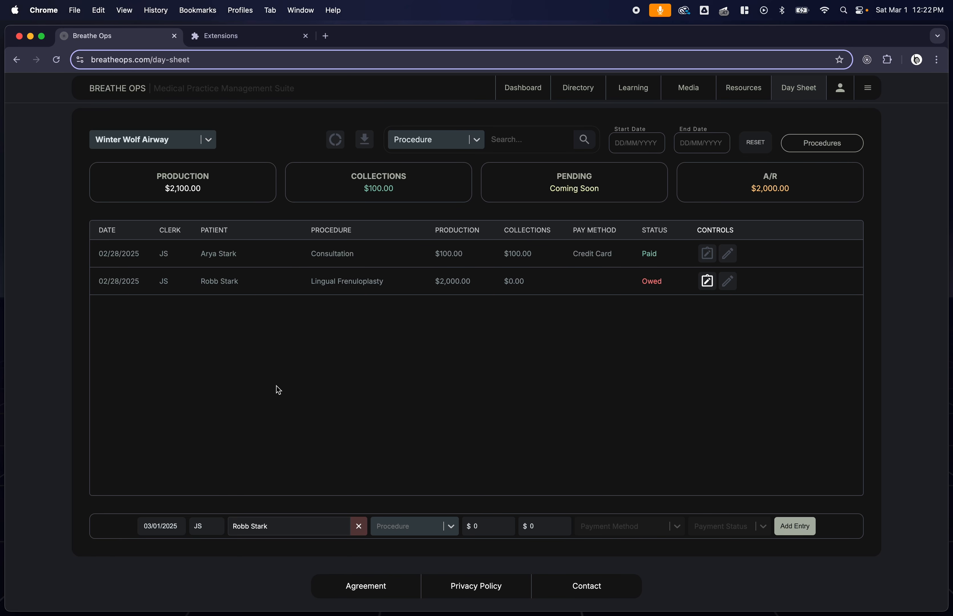
- Choose Lingual Frenuloplasty as the new entry's procedure and set its collection amount to $2000
left_click(424, 531)
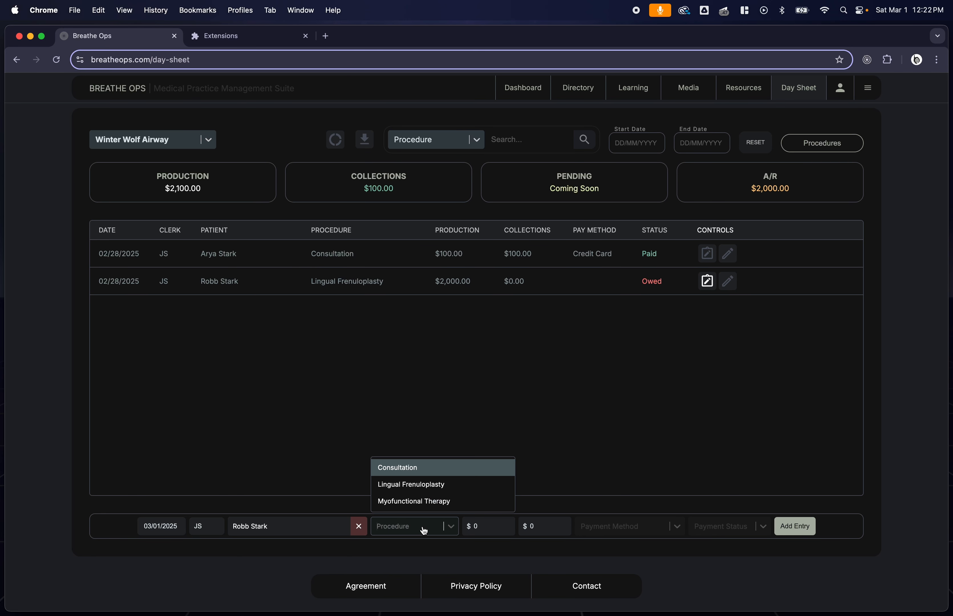
left_click(398, 485)
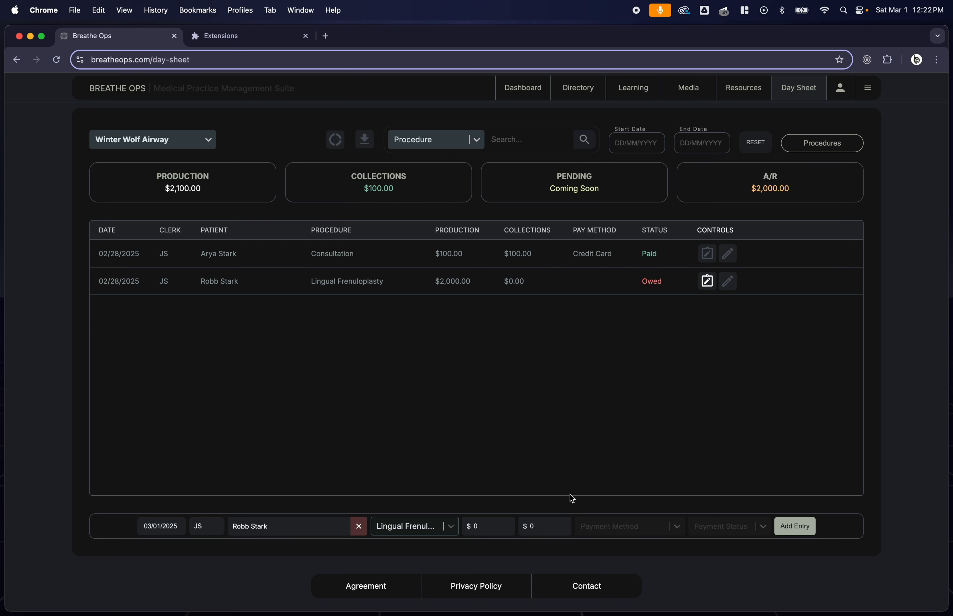
left_click(547, 526)
left_click(497, 530)
left_click(560, 531)
key("BackSpace")
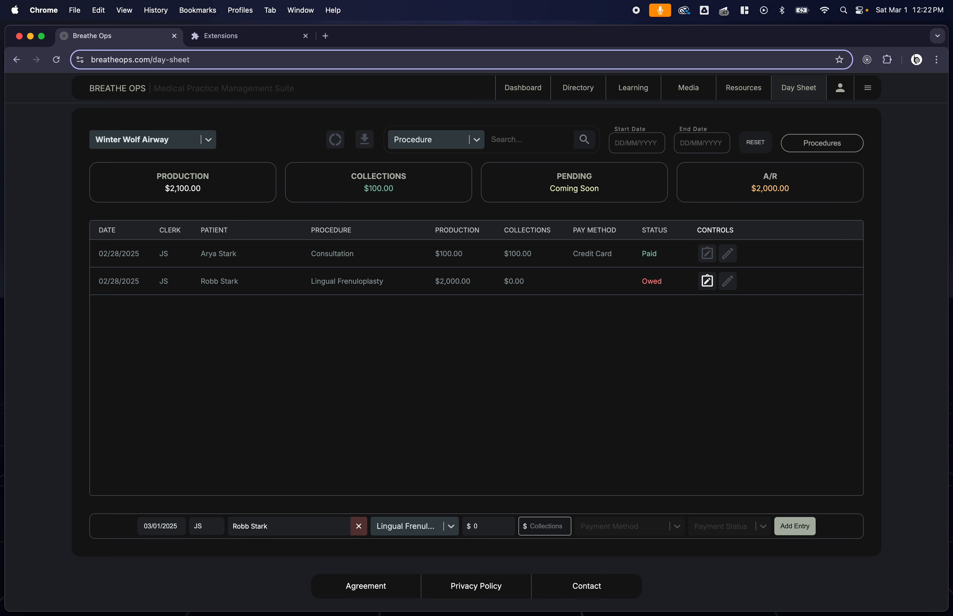
type("2000")
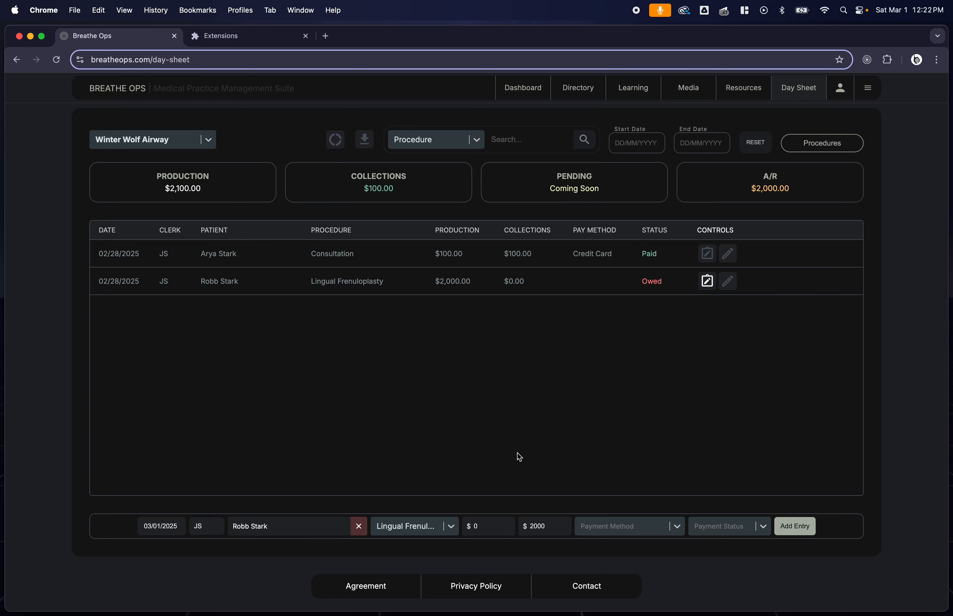
- Set the payment method to Credit Card and the payment status to Repaid, and add the repayment entry to the day sheet
left_click(617, 526)
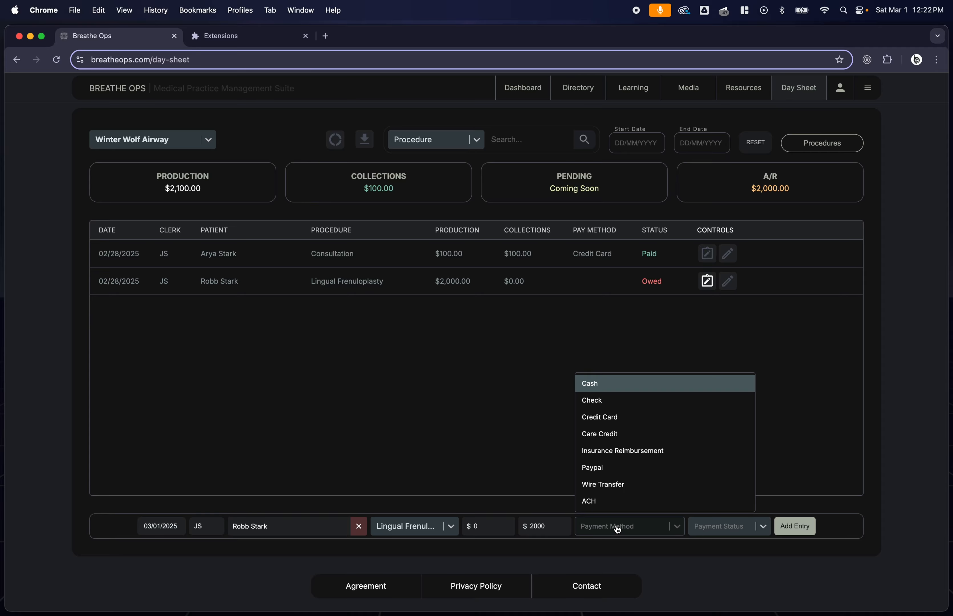
left_click(614, 416)
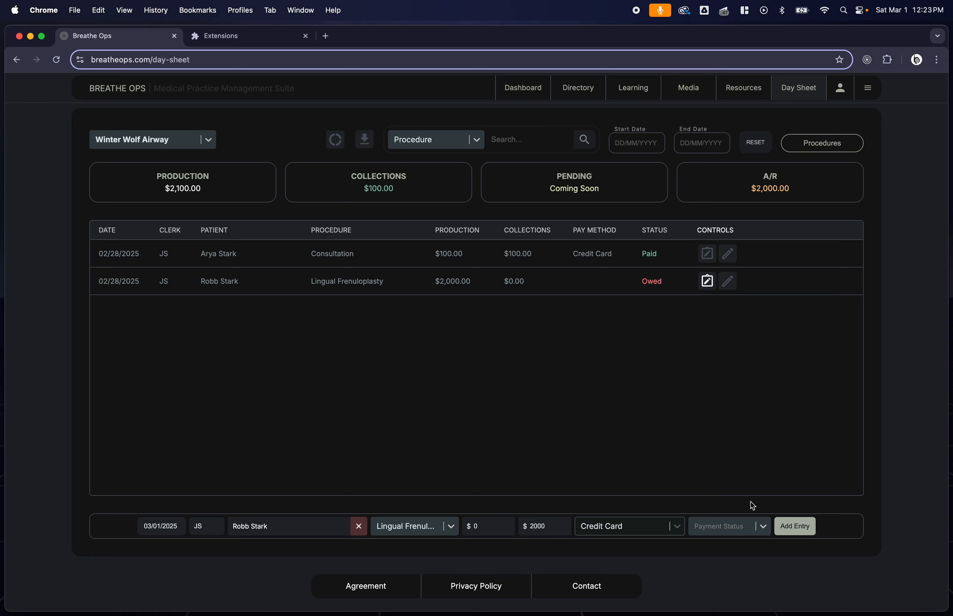
left_click(747, 528)
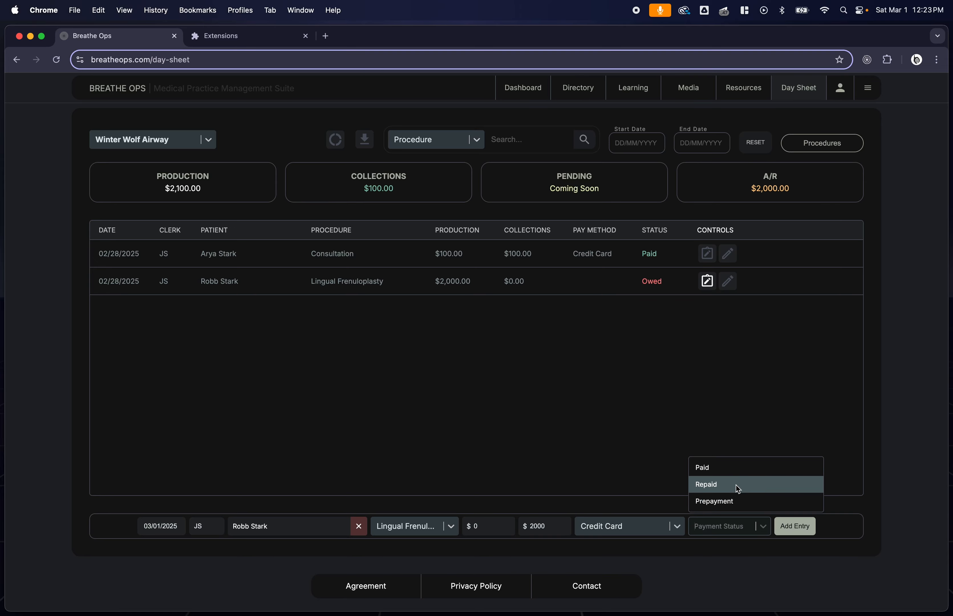
left_click(718, 488)
left_click(797, 534)
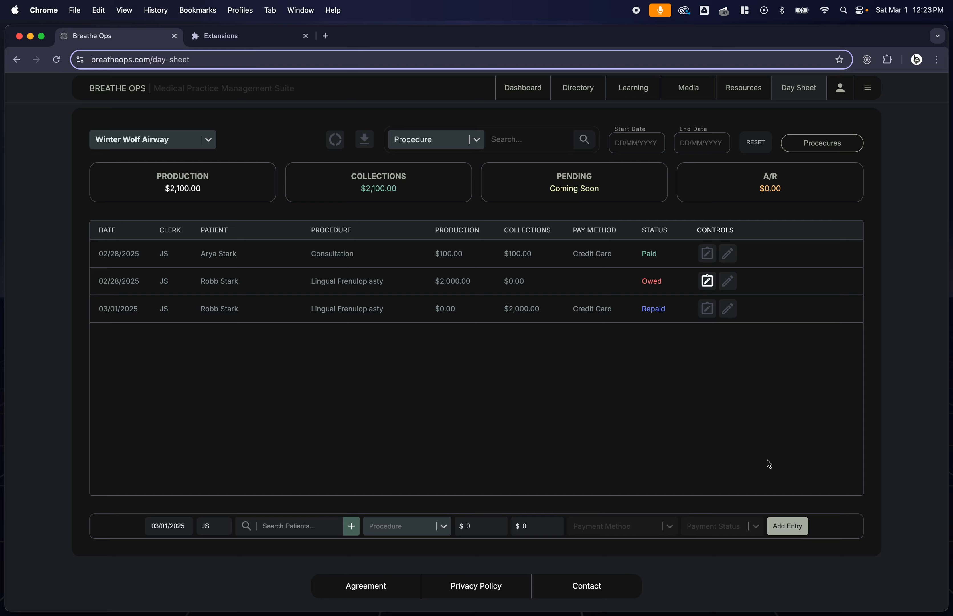
- Review the A/R breakdown of owed and repaid amounts, and return to the full day sheet overview
left_click(781, 194)
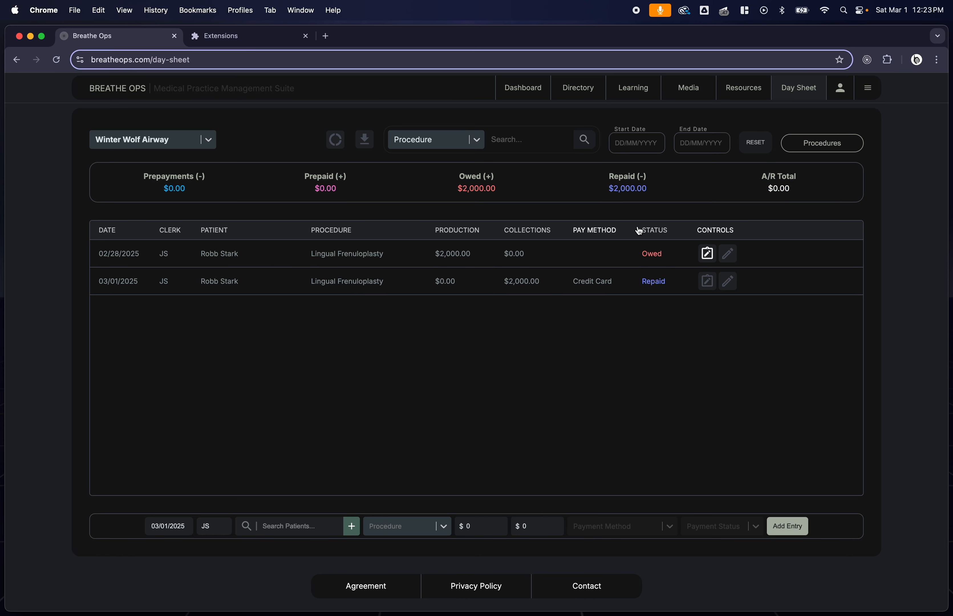
left_click(707, 187)
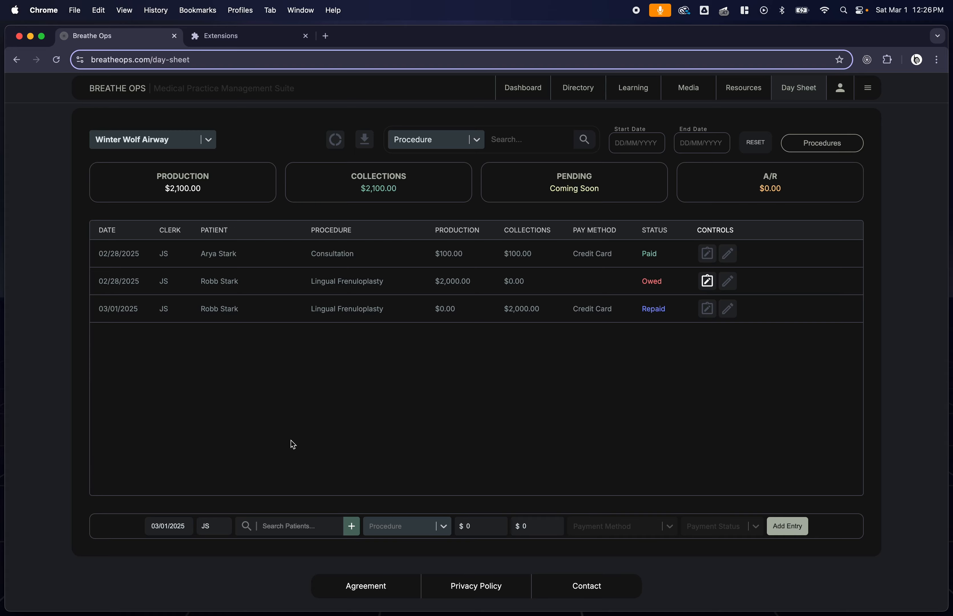
- Fill a new entry for the patient with the paid Consultation, using Lingual Frenuloplasty and a collection amount of $2000
left_click(288, 525)
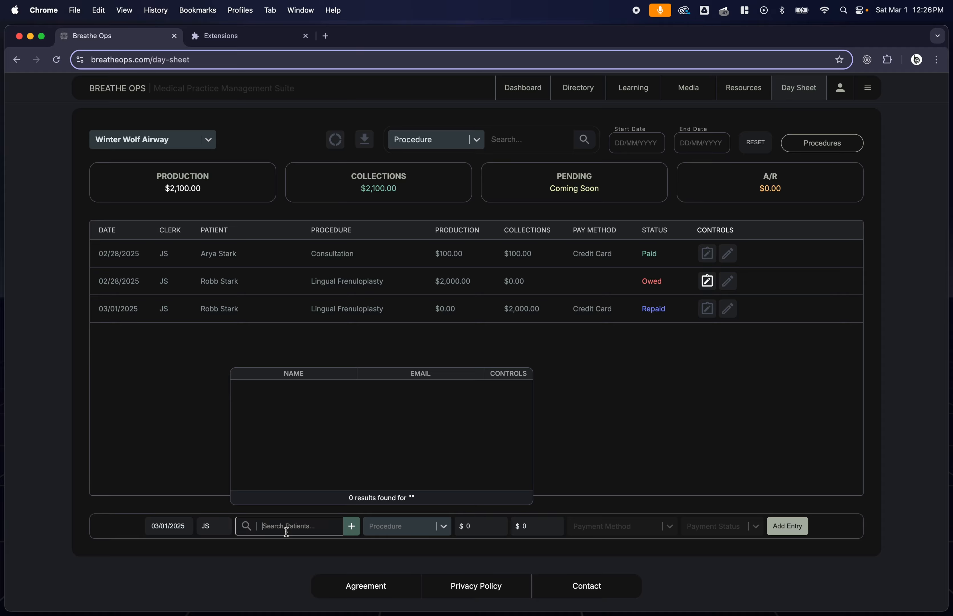
type("Arya")
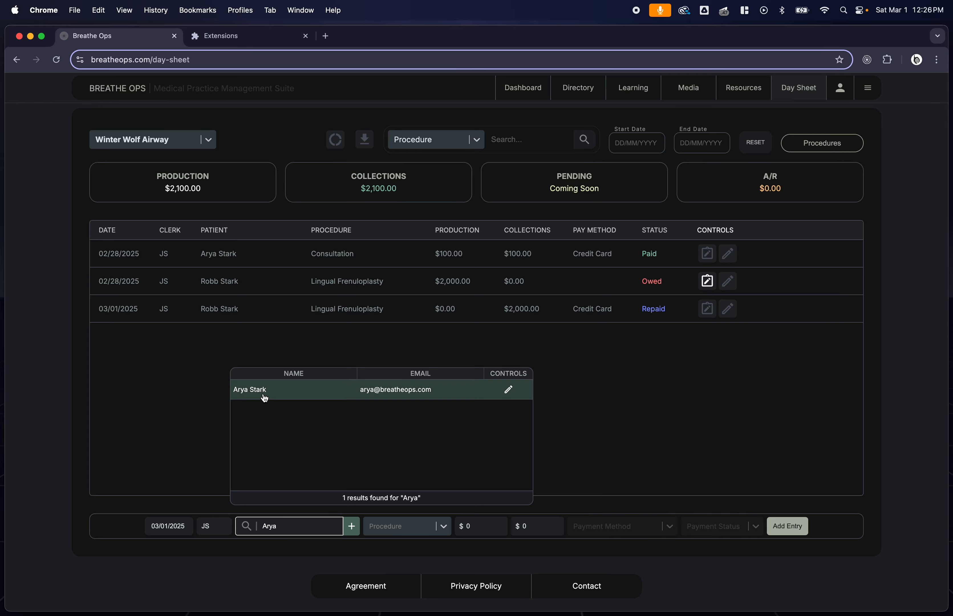
left_click(262, 395)
left_click(426, 531)
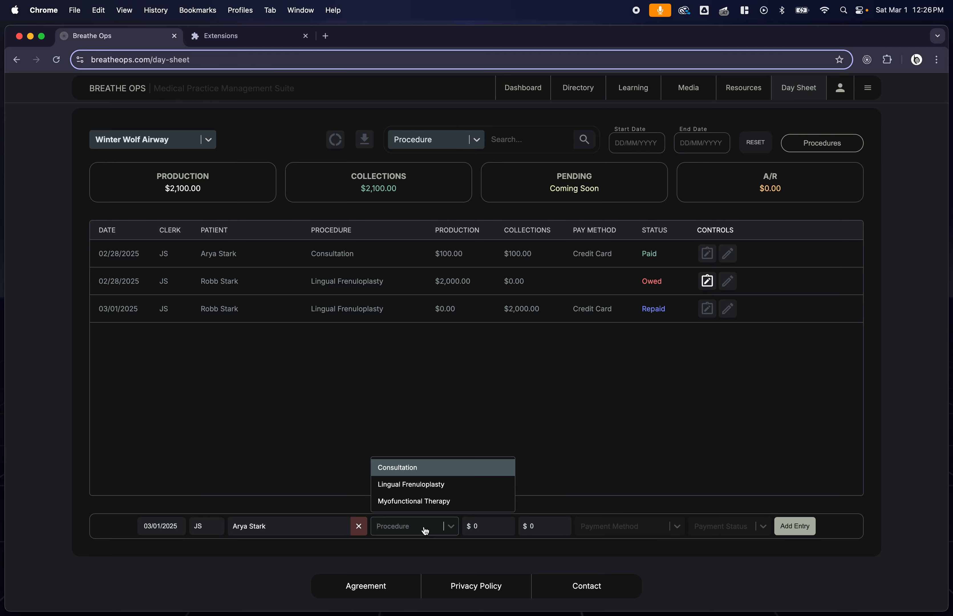
left_click(406, 482)
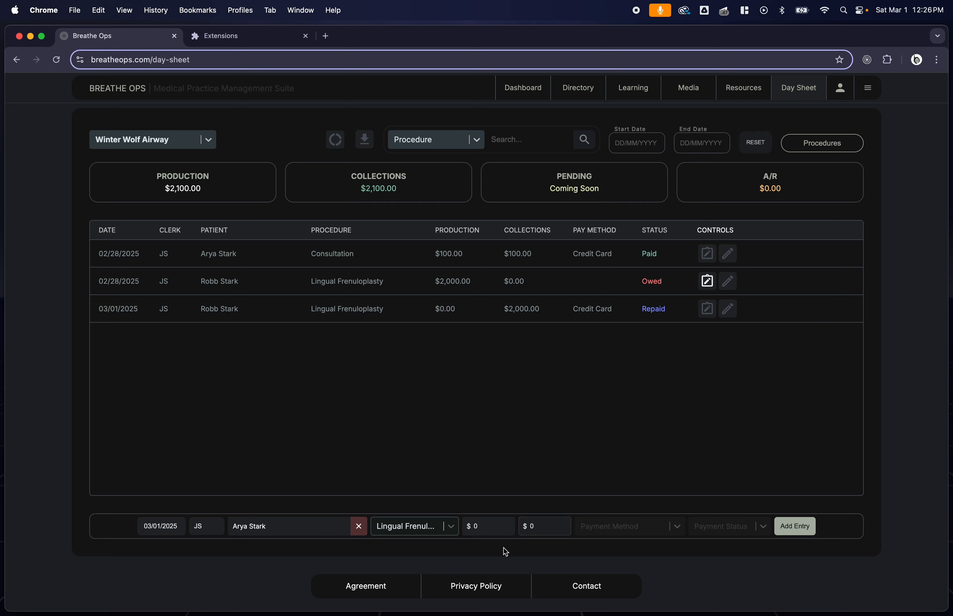
left_click(533, 525)
left_click(611, 532)
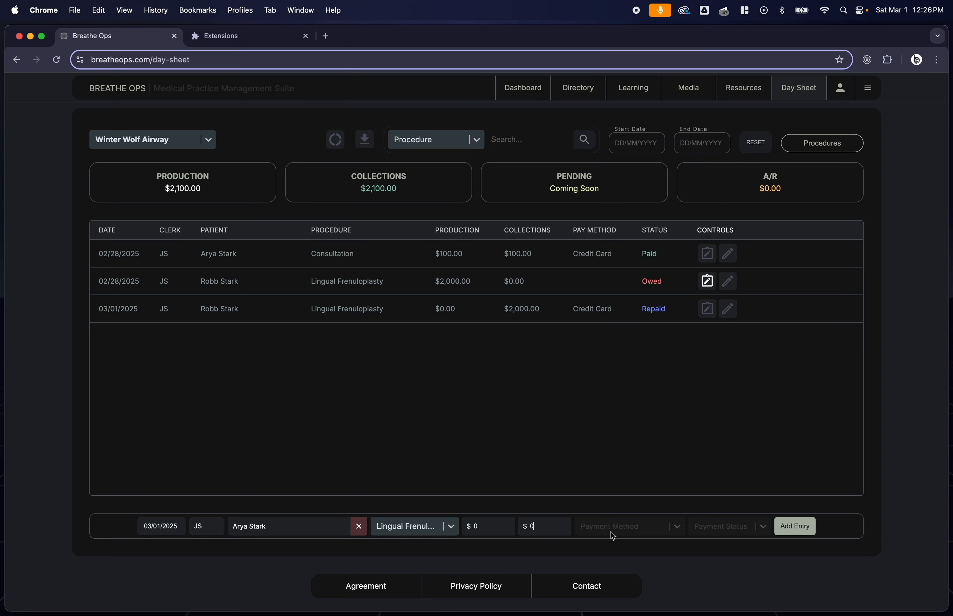
key("BackSpace")
type("2000")
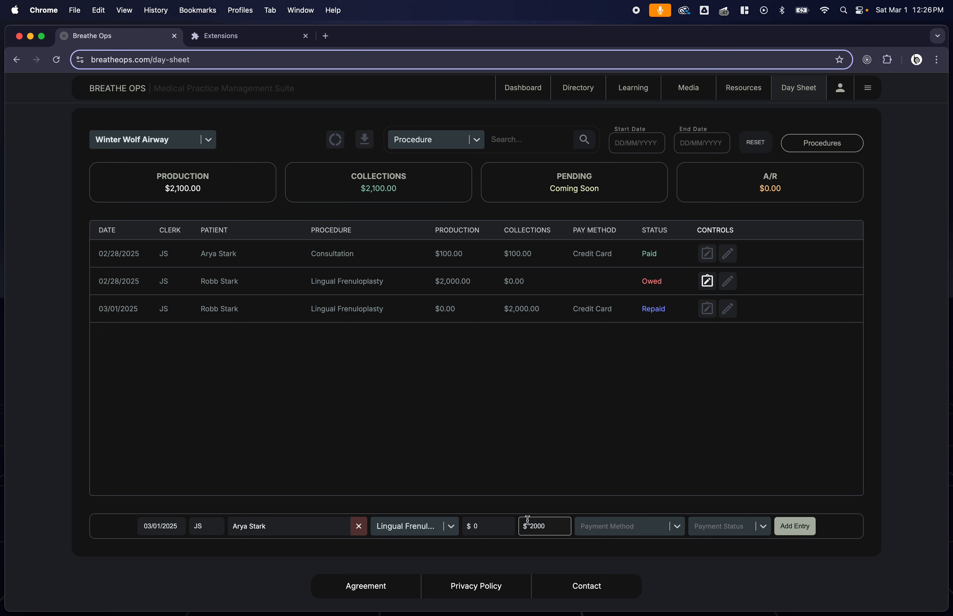
- Set the payment method to Check and the payment status to Prepayment, and add the entry to the day sheet
left_click(652, 526)
left_click(632, 400)
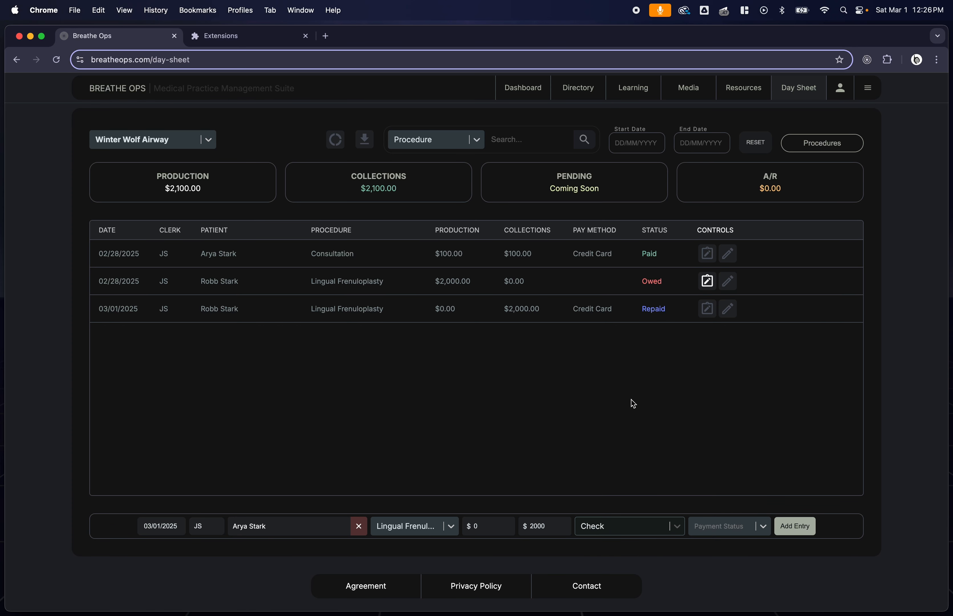
left_click(741, 528)
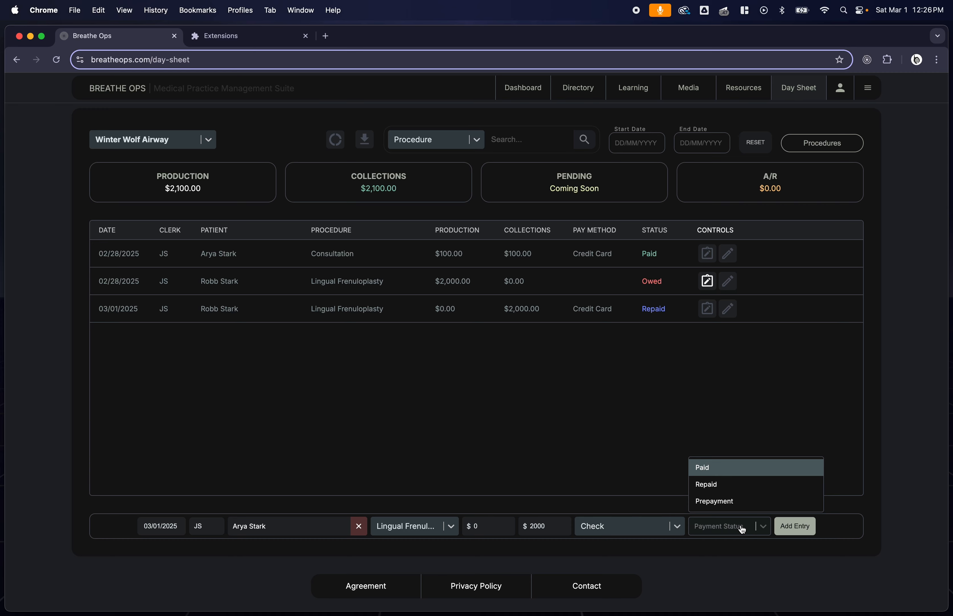
left_click(713, 501)
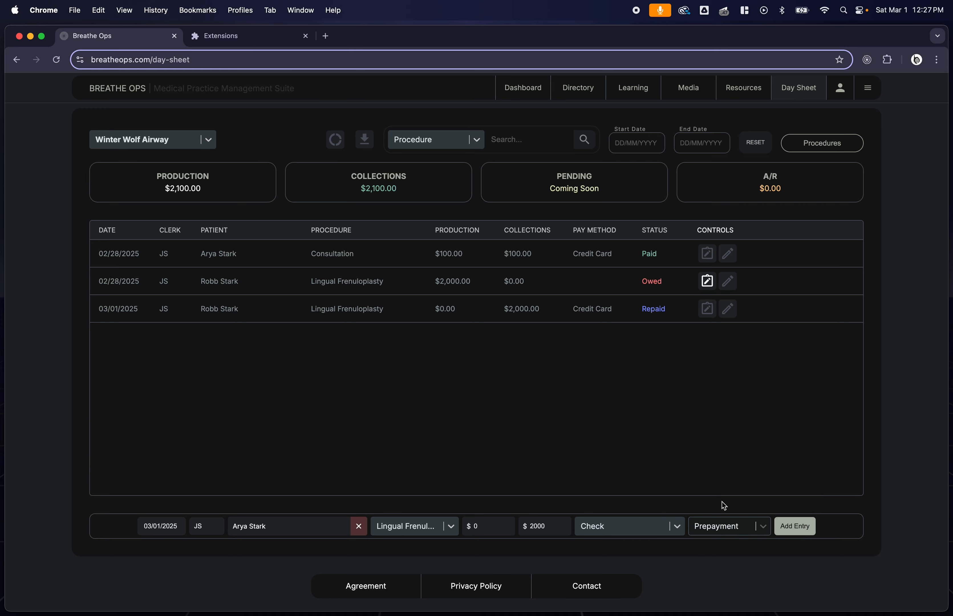
left_click(783, 529)
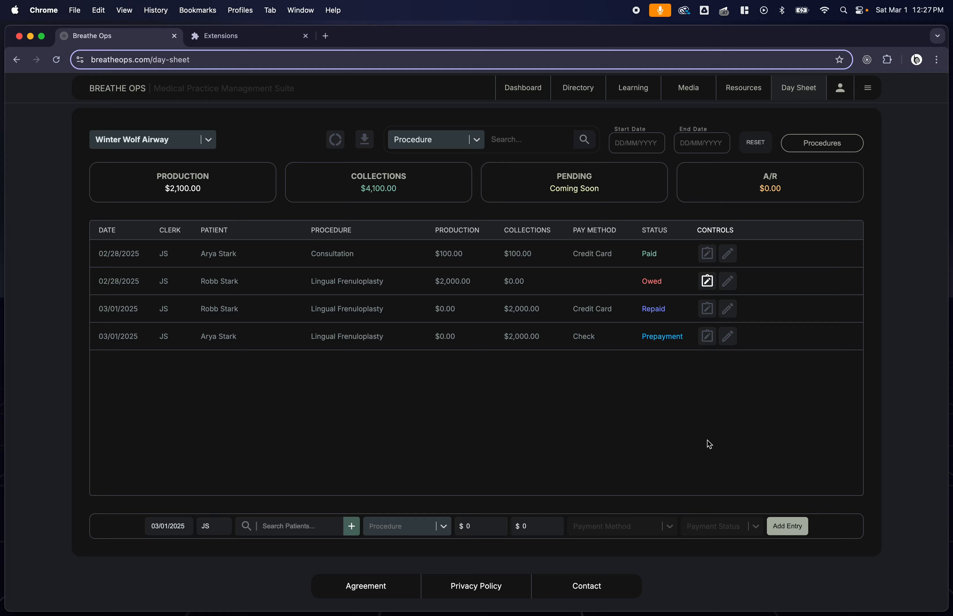
- Select the patient who made the prepayment for a new entry and date it 03/08/2025
left_click(317, 519)
type("Ary")
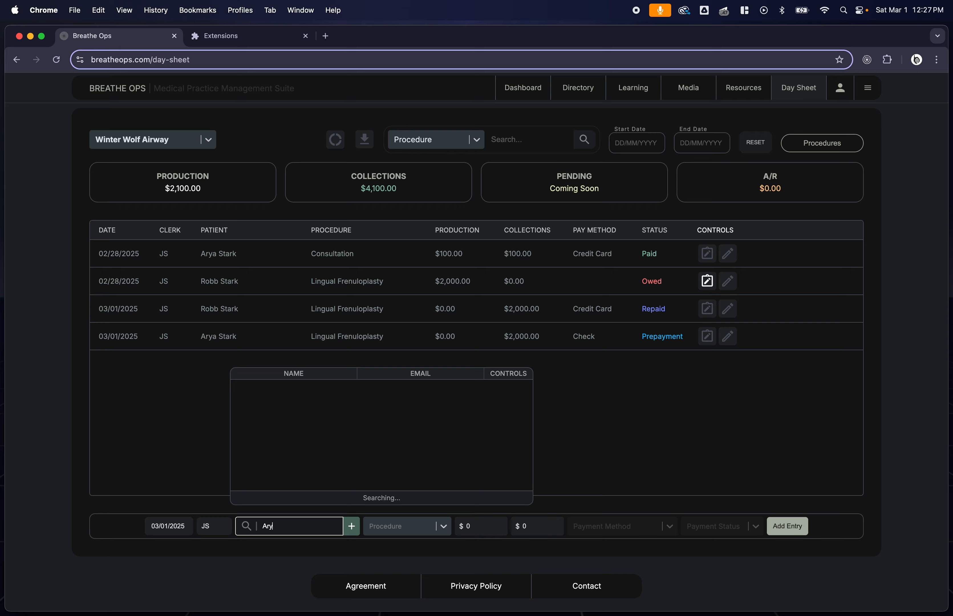
left_click(298, 394)
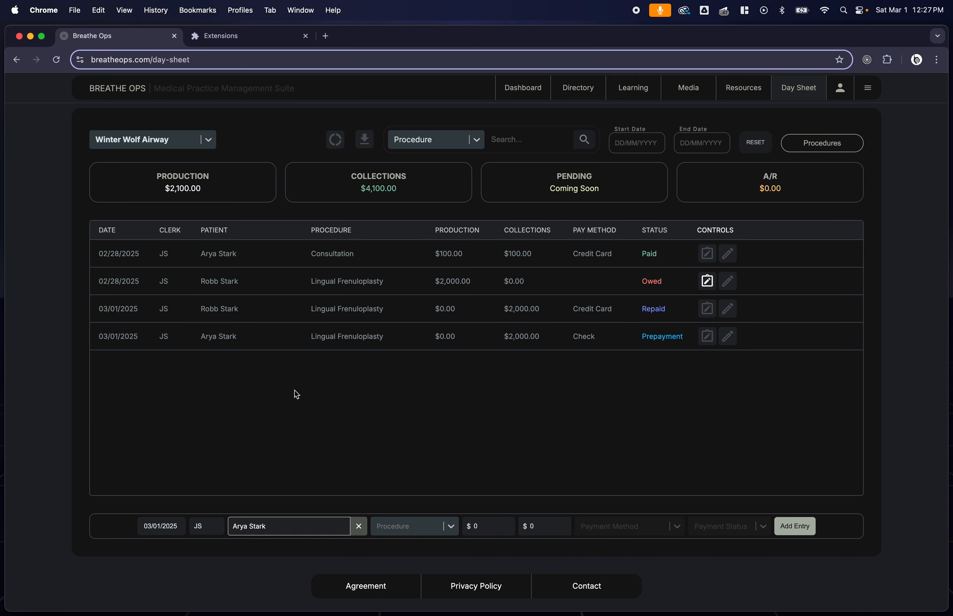
left_click(177, 529)
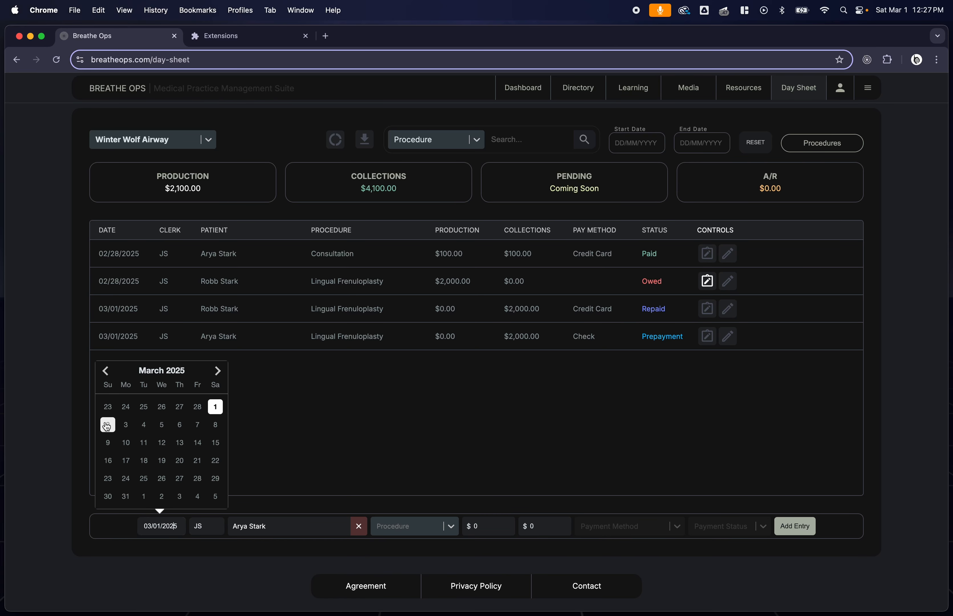
left_click(215, 424)
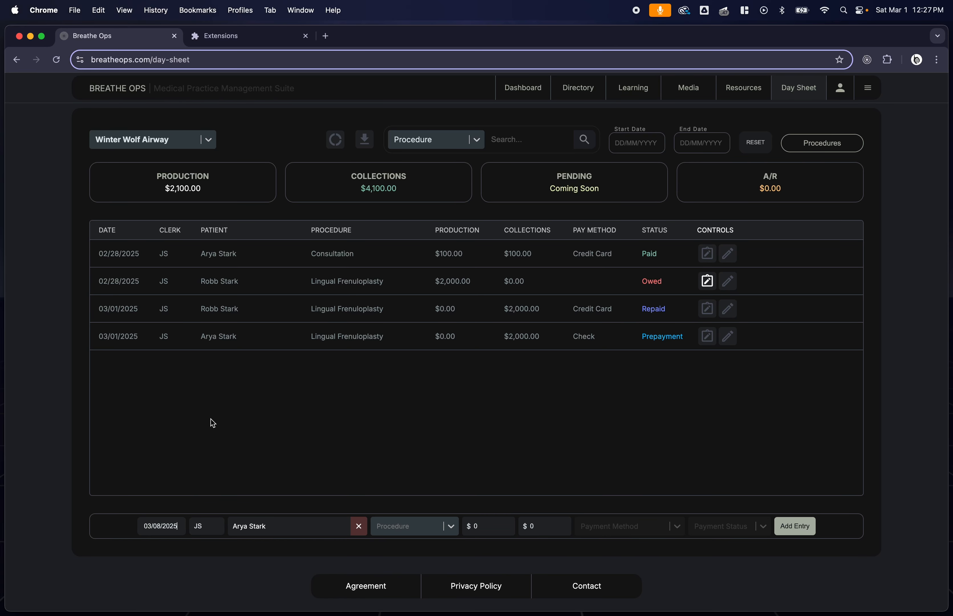
- Choose Lingual Frenuloplasty as the 03/08/2025 entry's procedure and set its production amount to $2000
left_click(405, 532)
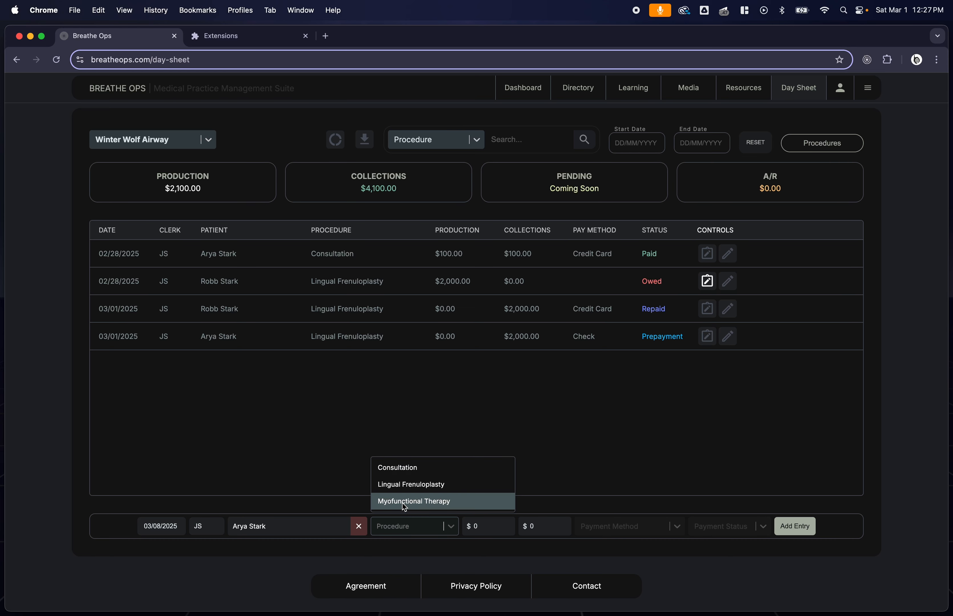
left_click(402, 485)
left_click(493, 527)
key("BackSpace")
type("2000")
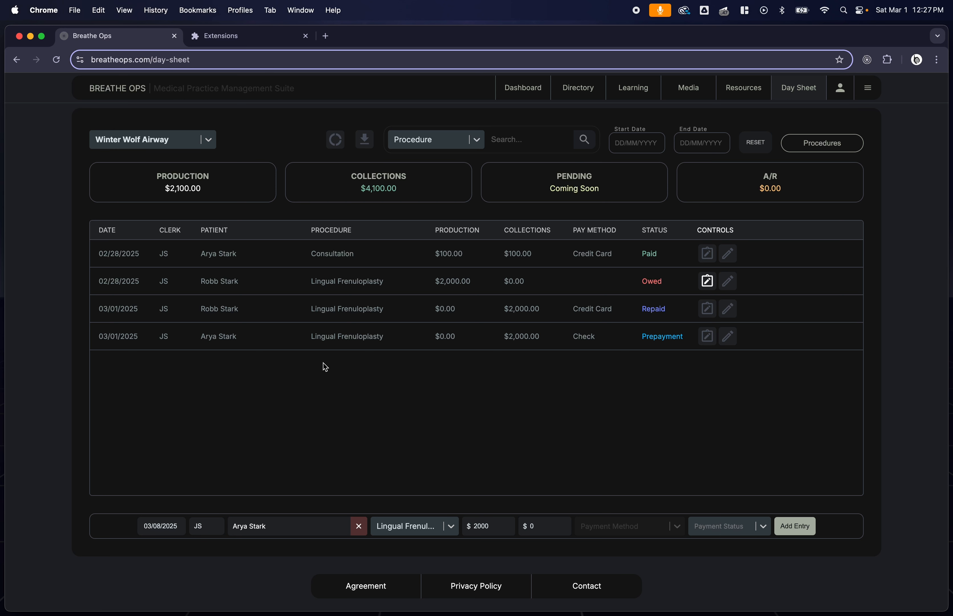
left_click(532, 527)
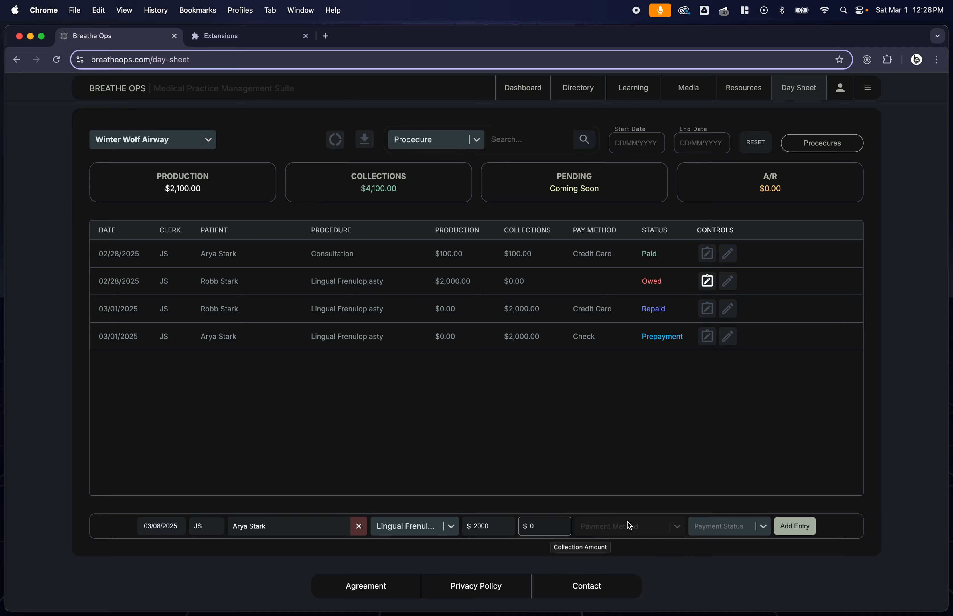
- Set the 03/08/2025 entry's payment status to Prepaid and add the entry to the day sheet
left_click(729, 532)
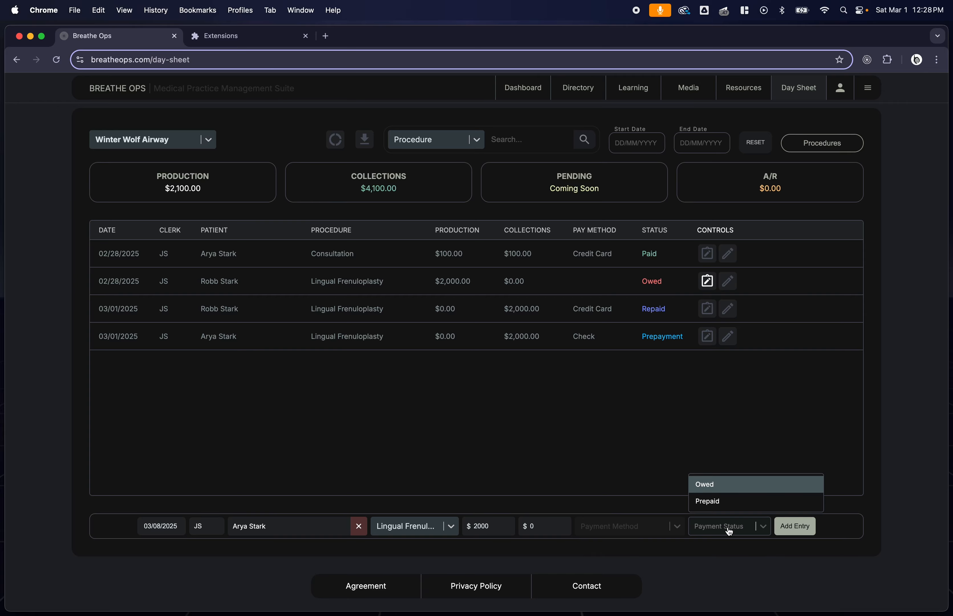
left_click(713, 506)
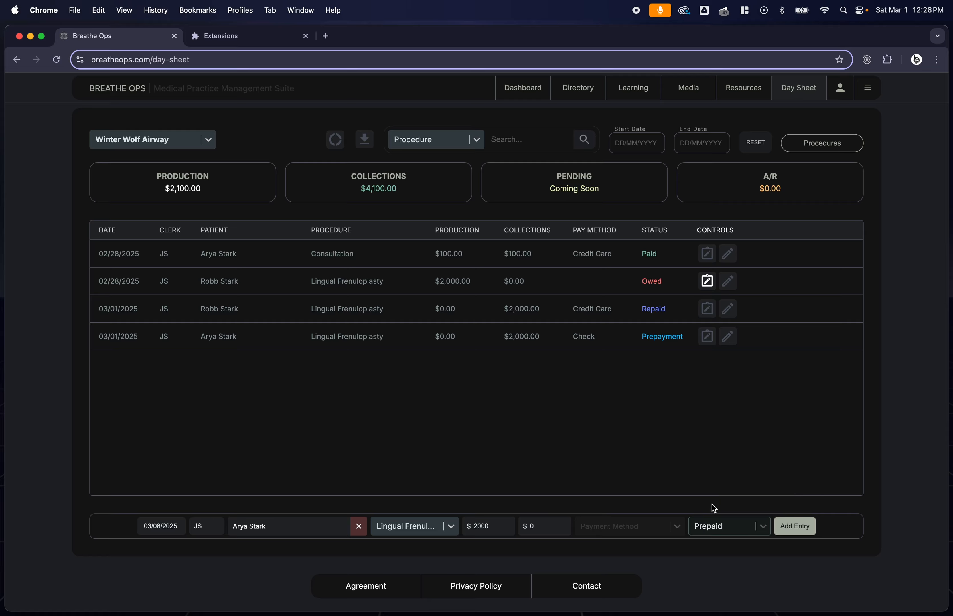
left_click(782, 533)
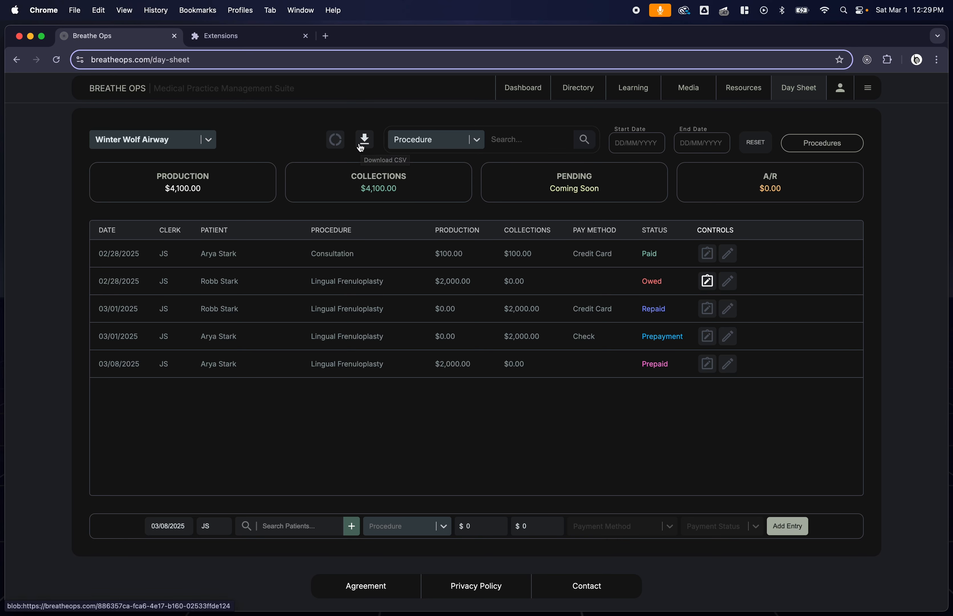
- Set the day sheet's date filter to start on 03/01/2025 and end on 03/31/2025
left_click(627, 144)
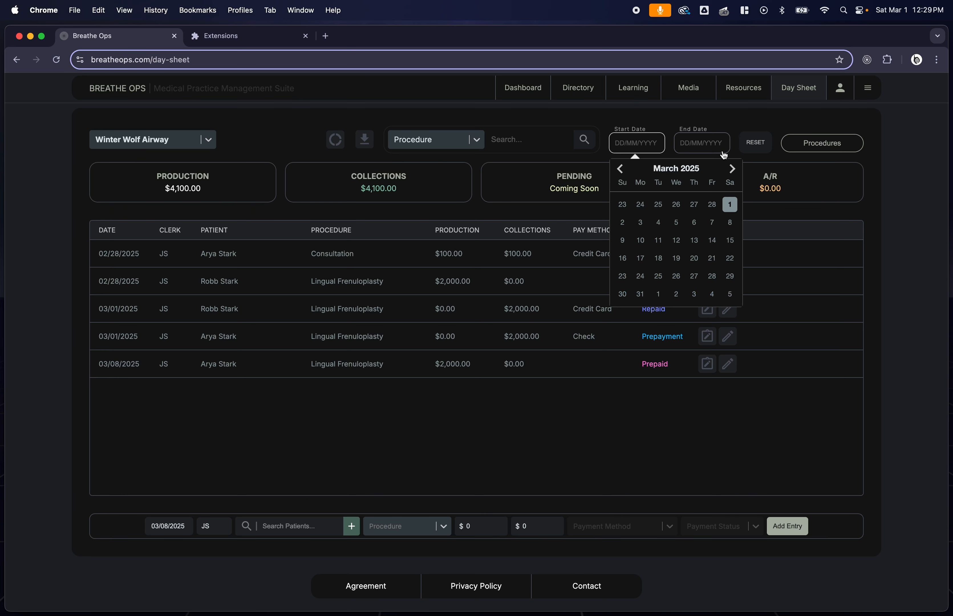
left_click(731, 205)
left_click(702, 143)
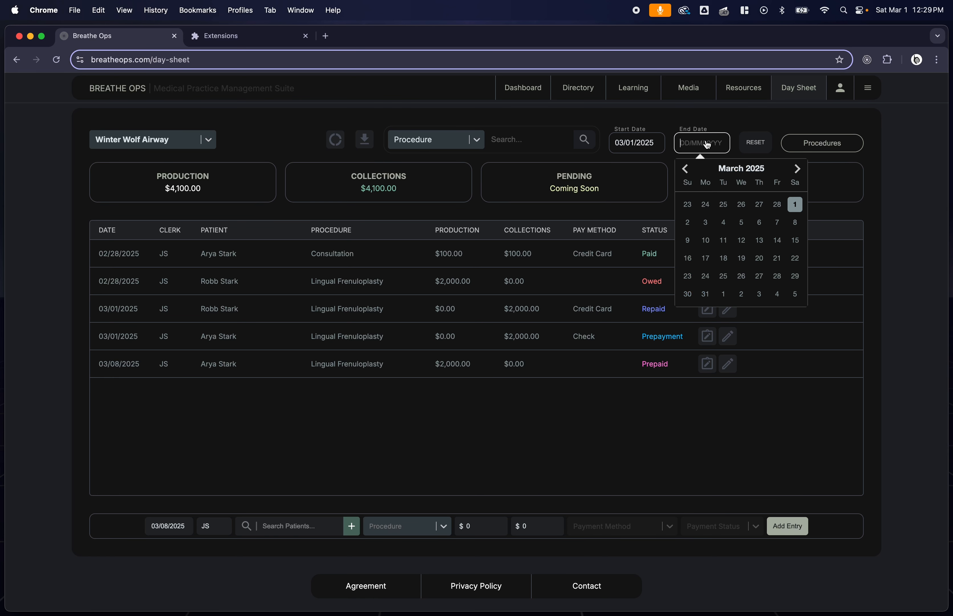
left_click(706, 295)
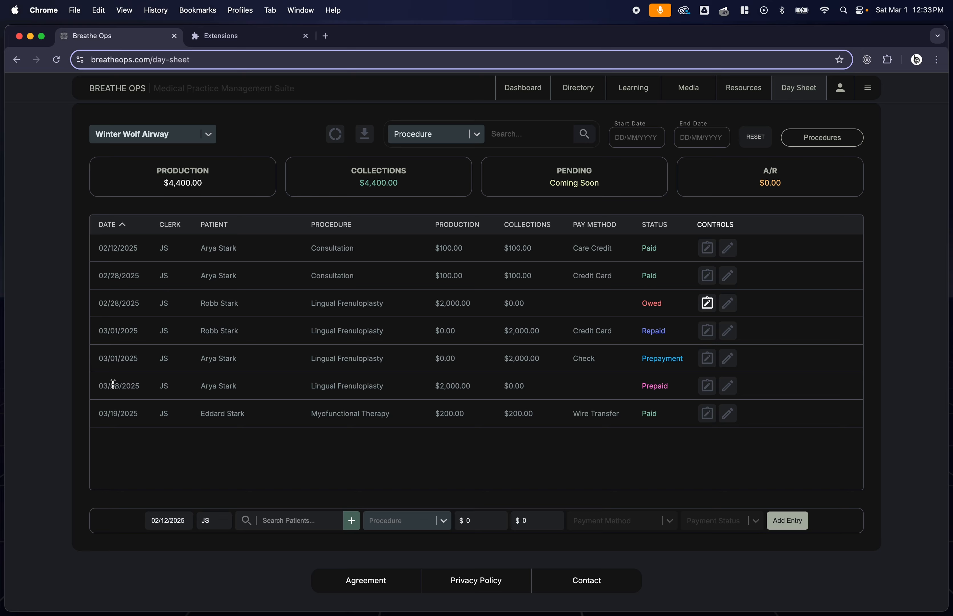
- Filter the expanded day sheet to entries from 03/01/2025 through 03/31/2025, and reset the date filter after reviewing them
left_click(645, 143)
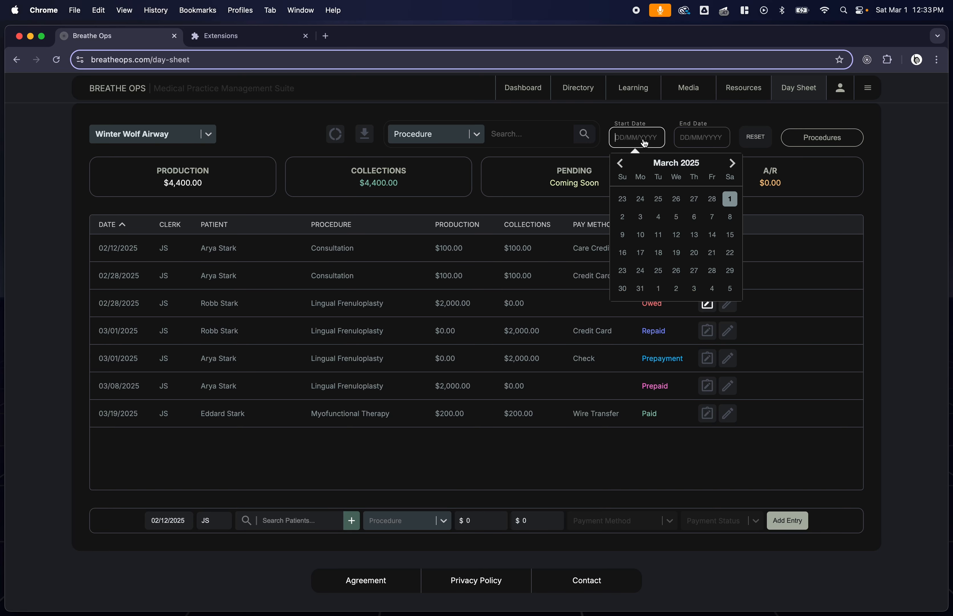
left_click(730, 199)
left_click(707, 144)
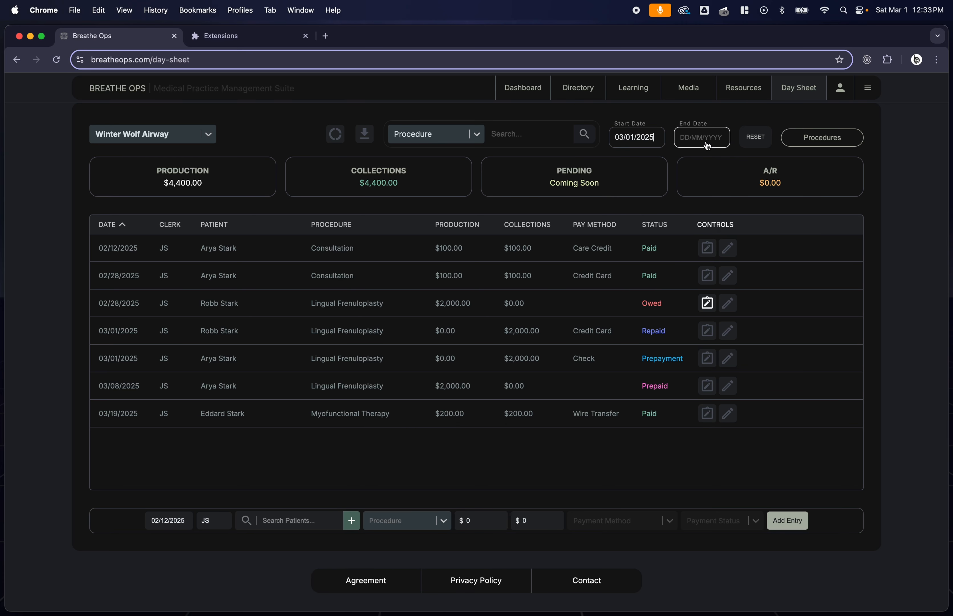
left_click(706, 288)
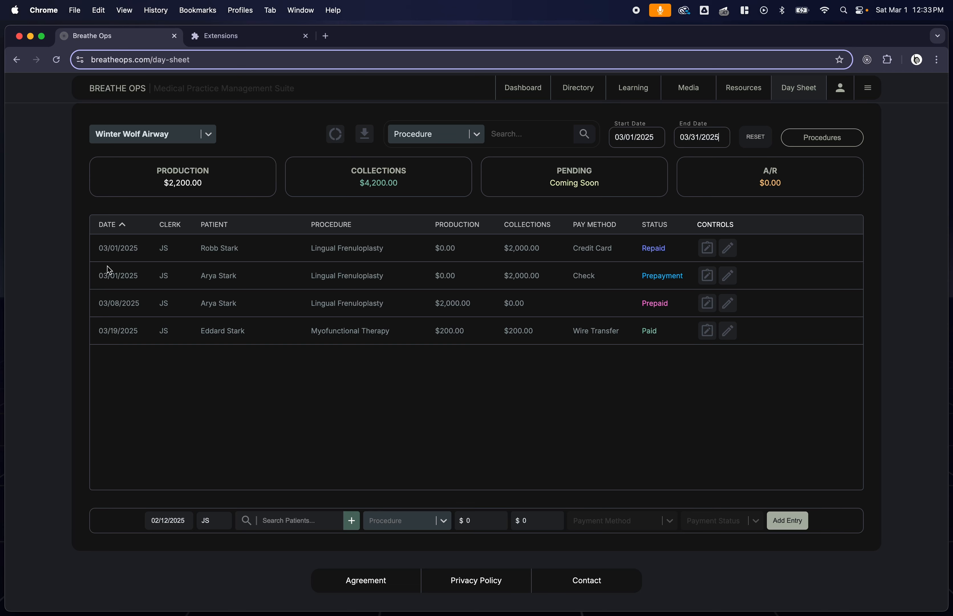
left_click(755, 138)
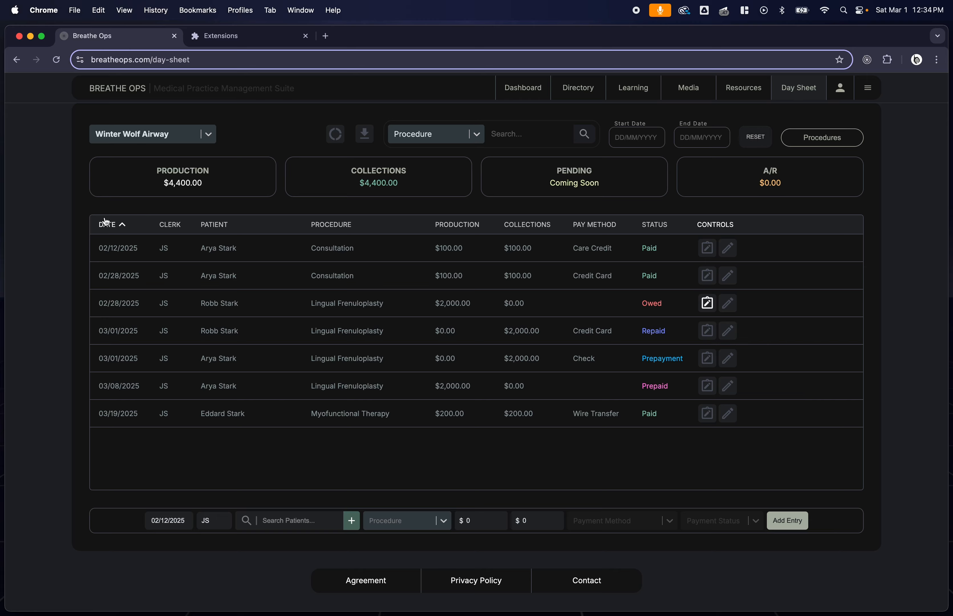
- Sort the day sheet by procedure and by collections, each in descending and ascending order
left_click(347, 231)
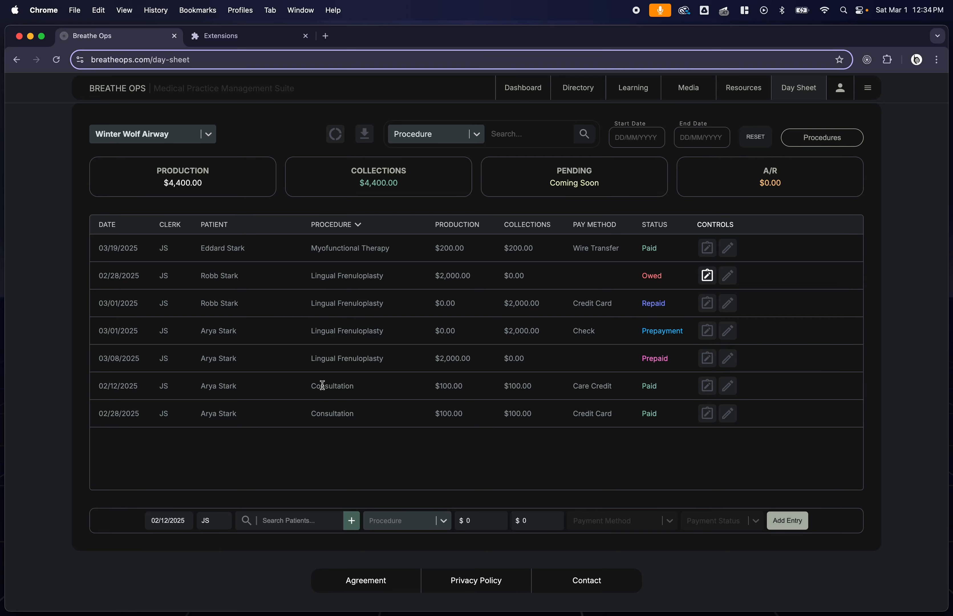
scroll(333, 267, "up", 1)
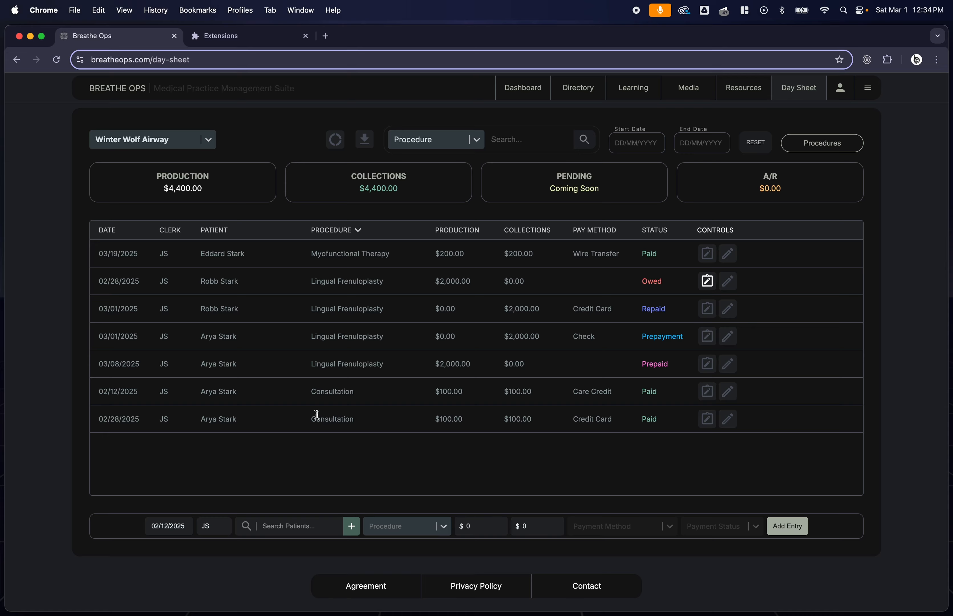
left_click(335, 232)
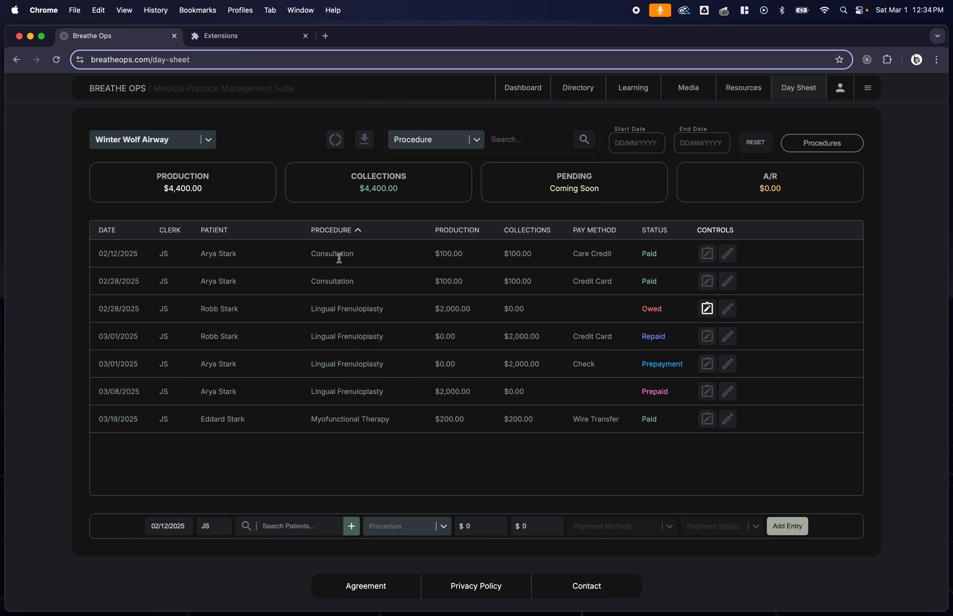
left_click(536, 231)
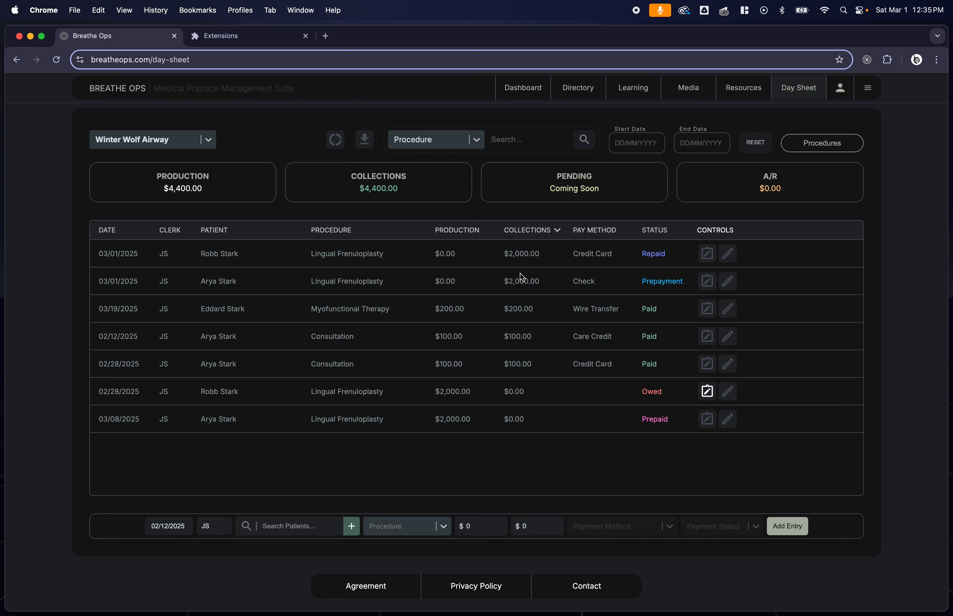
left_click(529, 232)
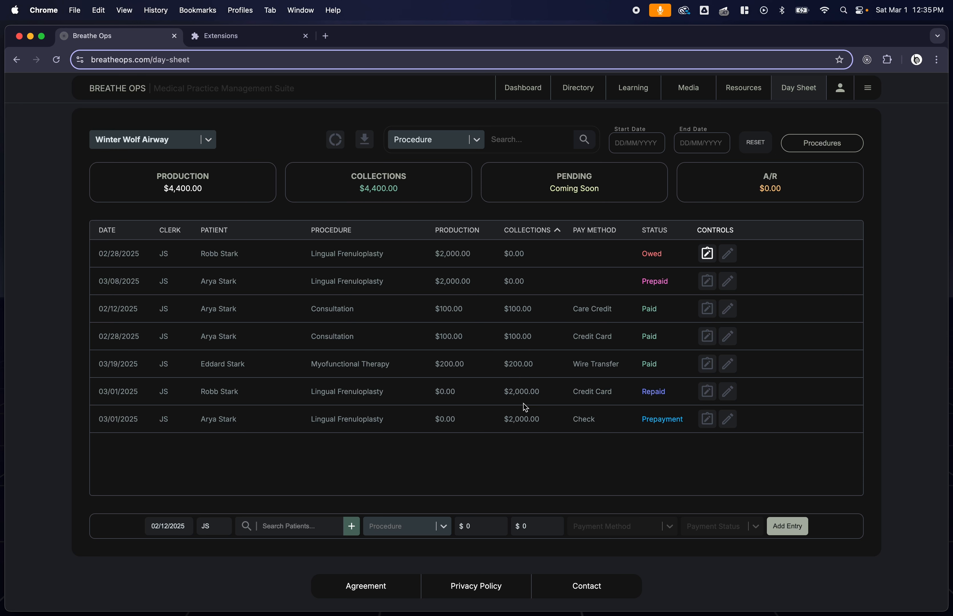
- Sort the day sheet by status in descending order, and return it to ascending date order
left_click(650, 232)
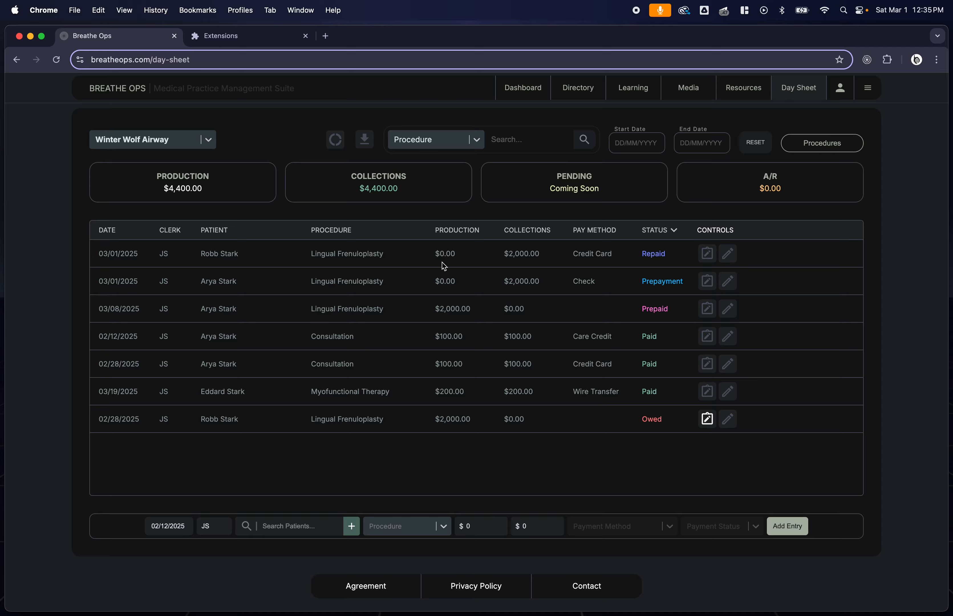
left_click(108, 233)
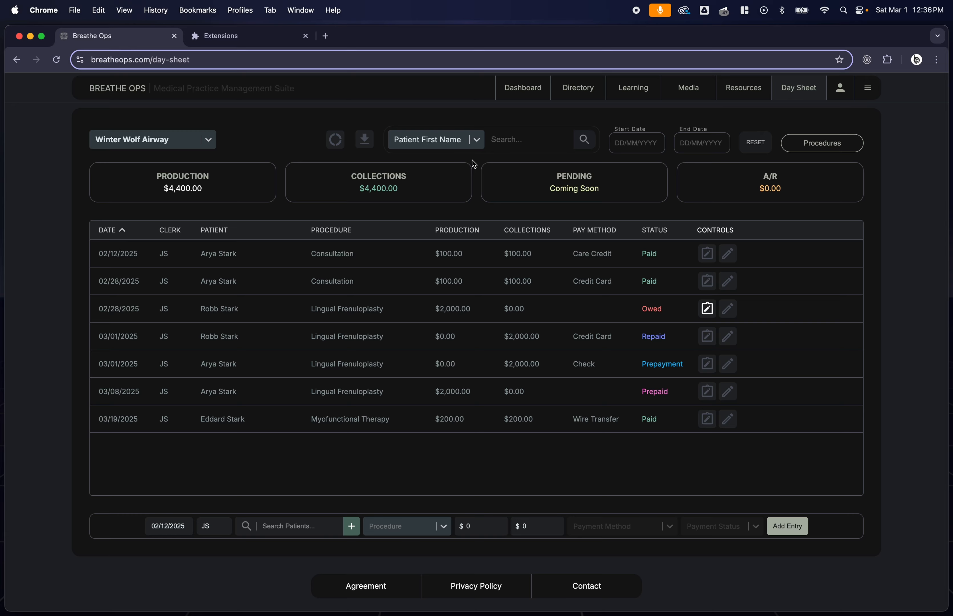
- Search the day sheet by Patient First Name for the patient who made the prepayment
left_click(450, 149)
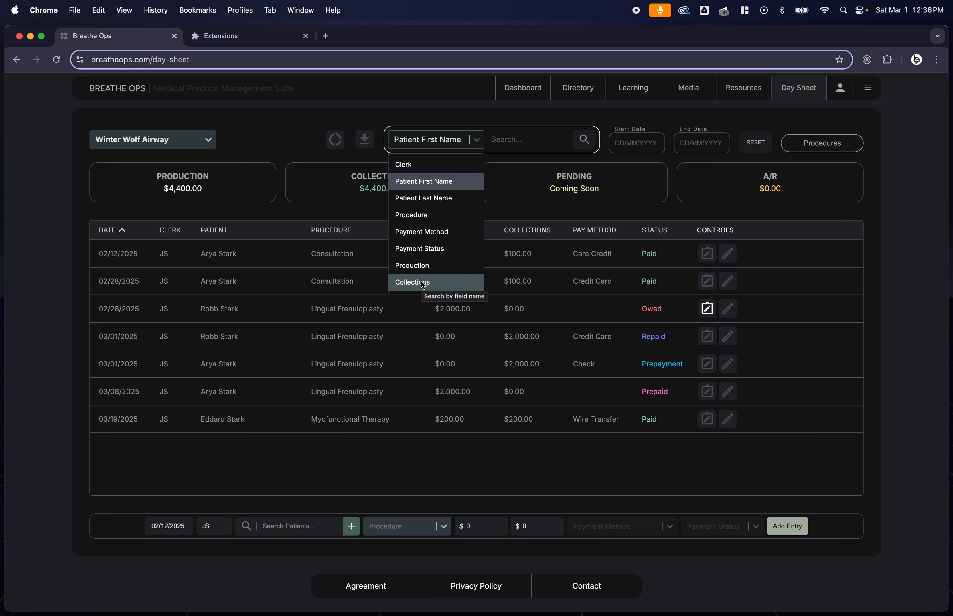
left_click(418, 185)
left_click(496, 145)
type("Arya")
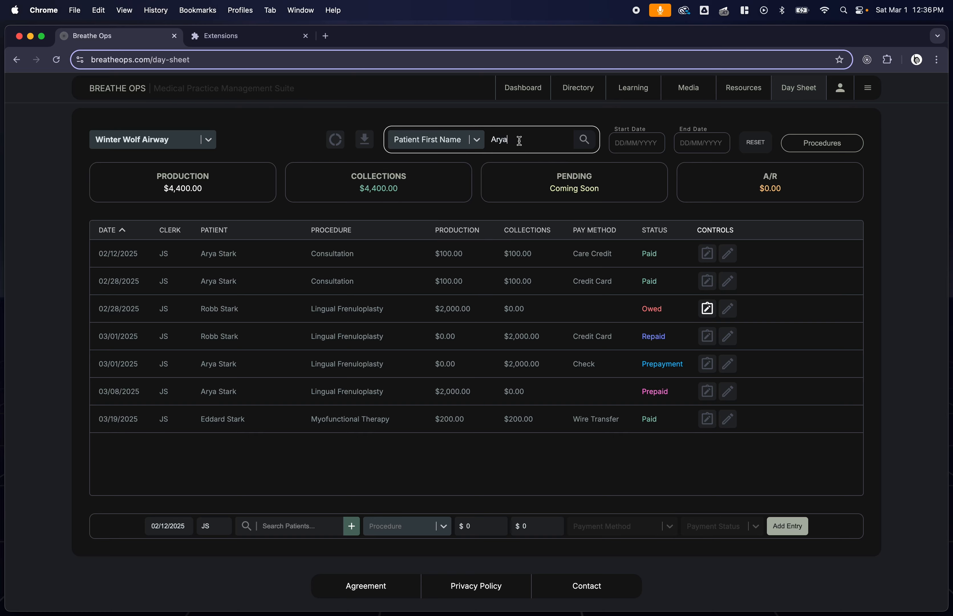
left_click(583, 146)
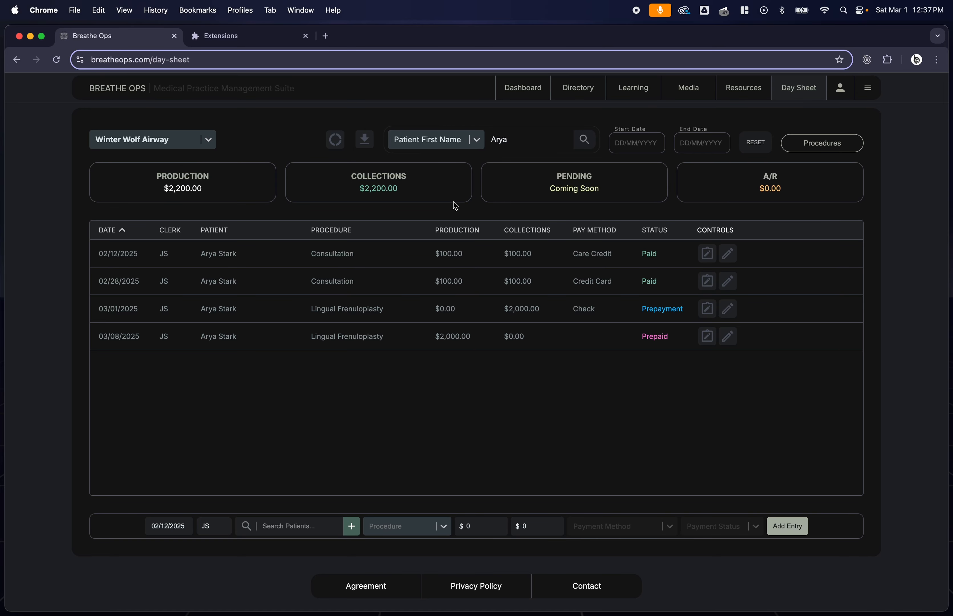
- Change the search field to Procedure and search the day sheet for Consultation
left_click(446, 144)
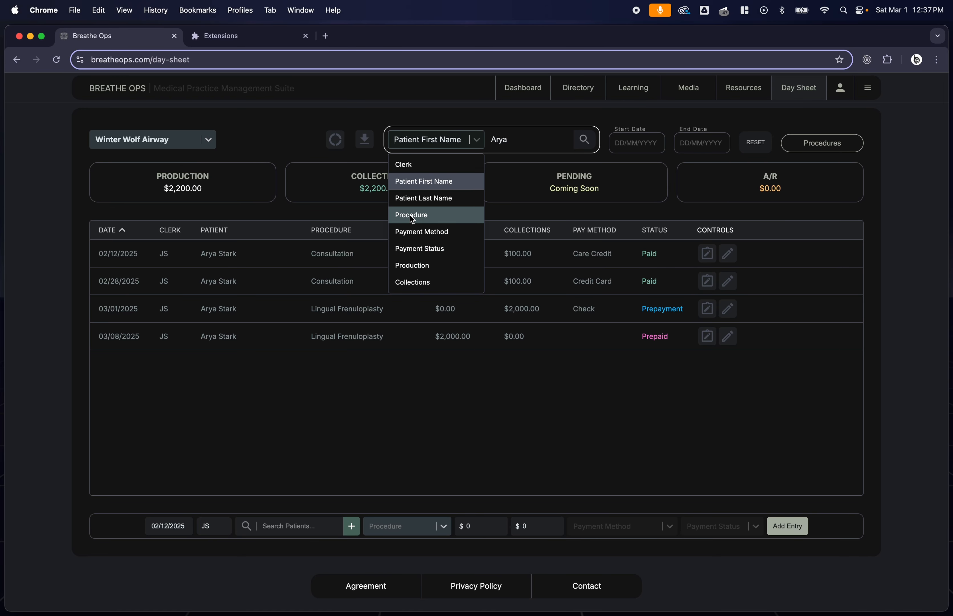
left_click(399, 216)
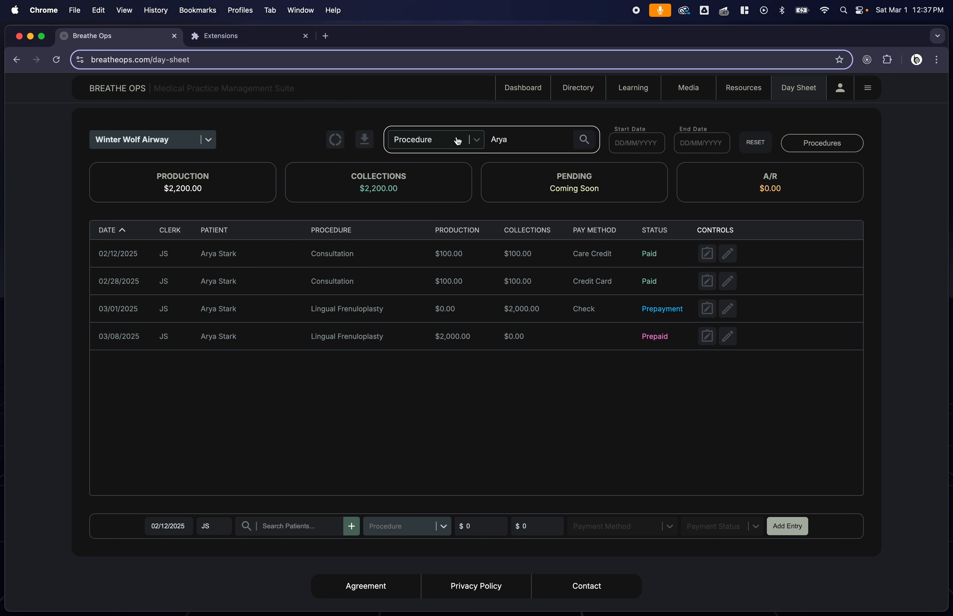
double_click(528, 138)
key("BackSpace")
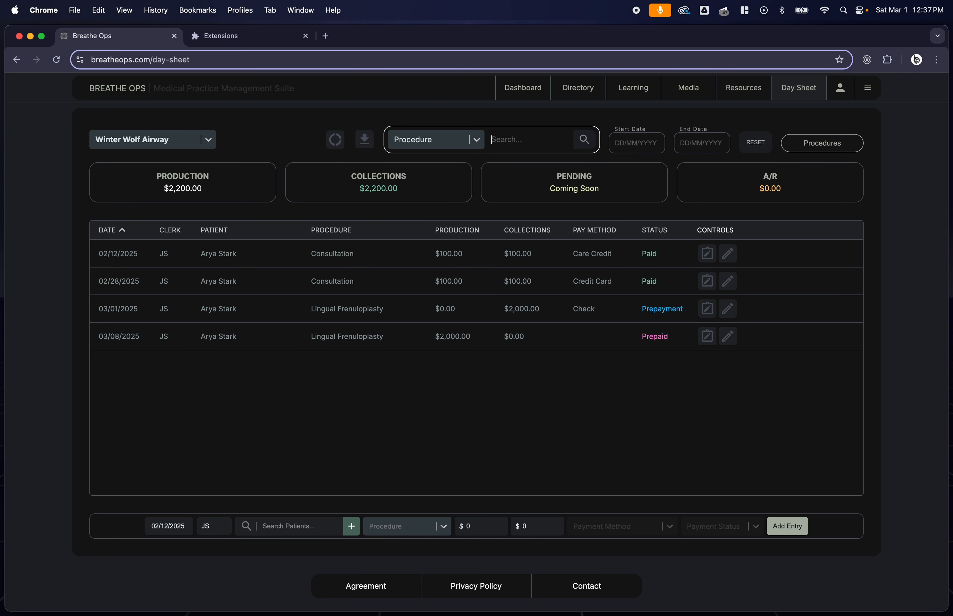
type("Consultation")
left_click(585, 139)
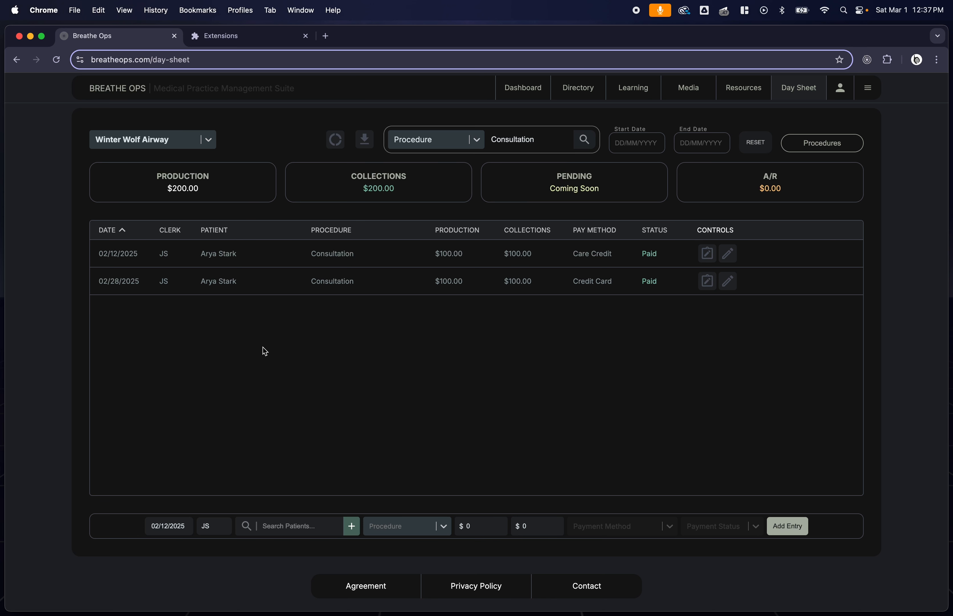